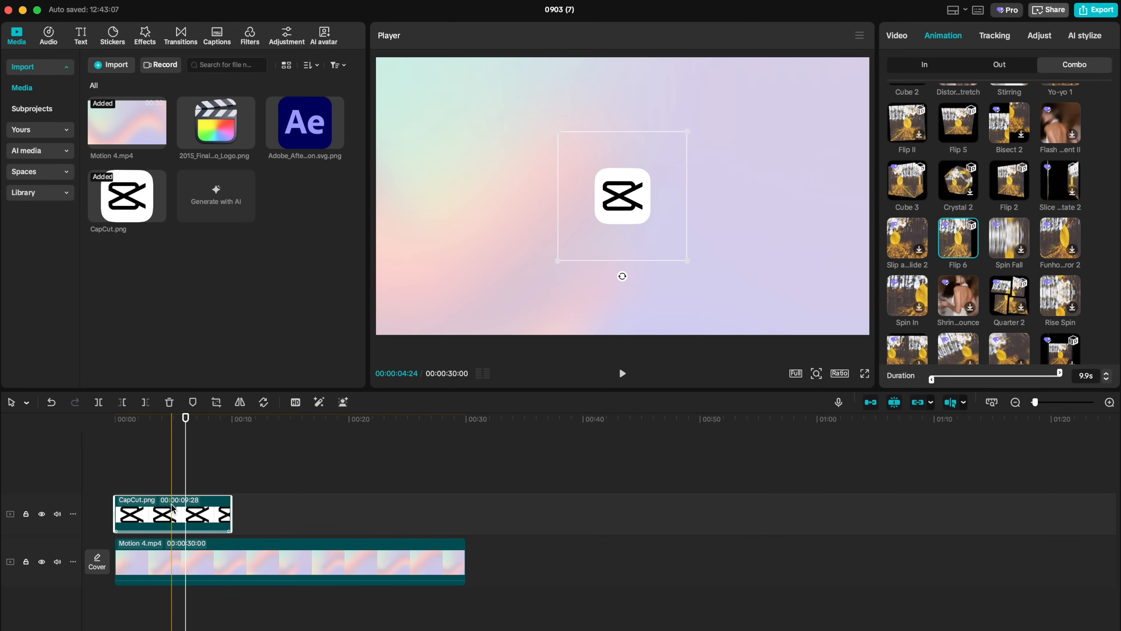
Duplicate the CapCut.png clip onto a track above and convert the lower copy into a compound clip
key("super+c")
key("super+v")
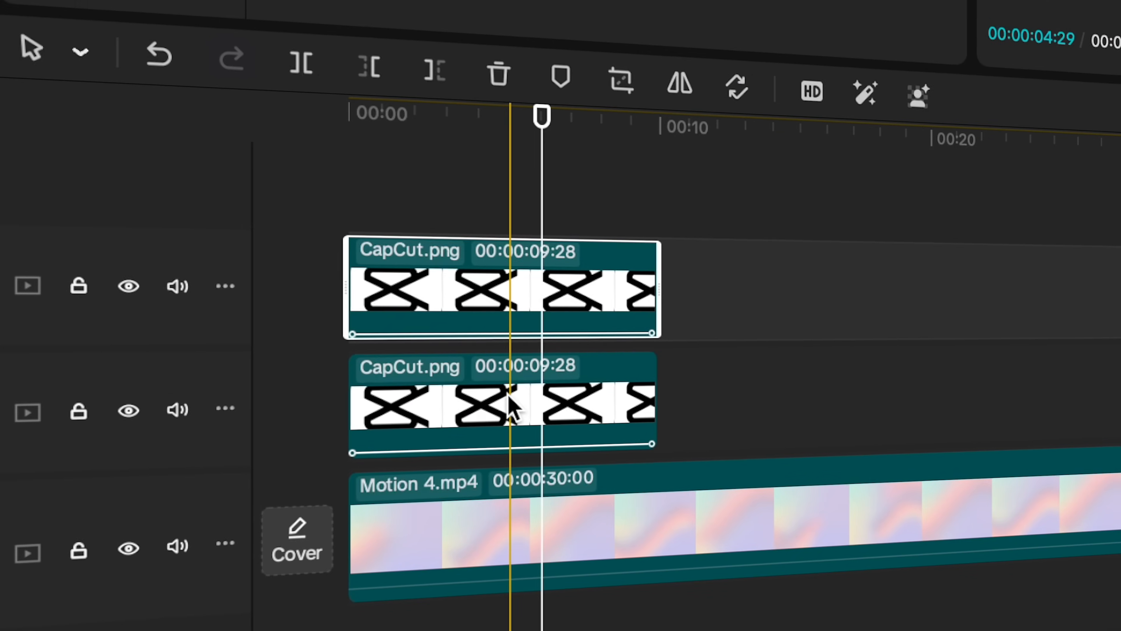
left_click(162, 523)
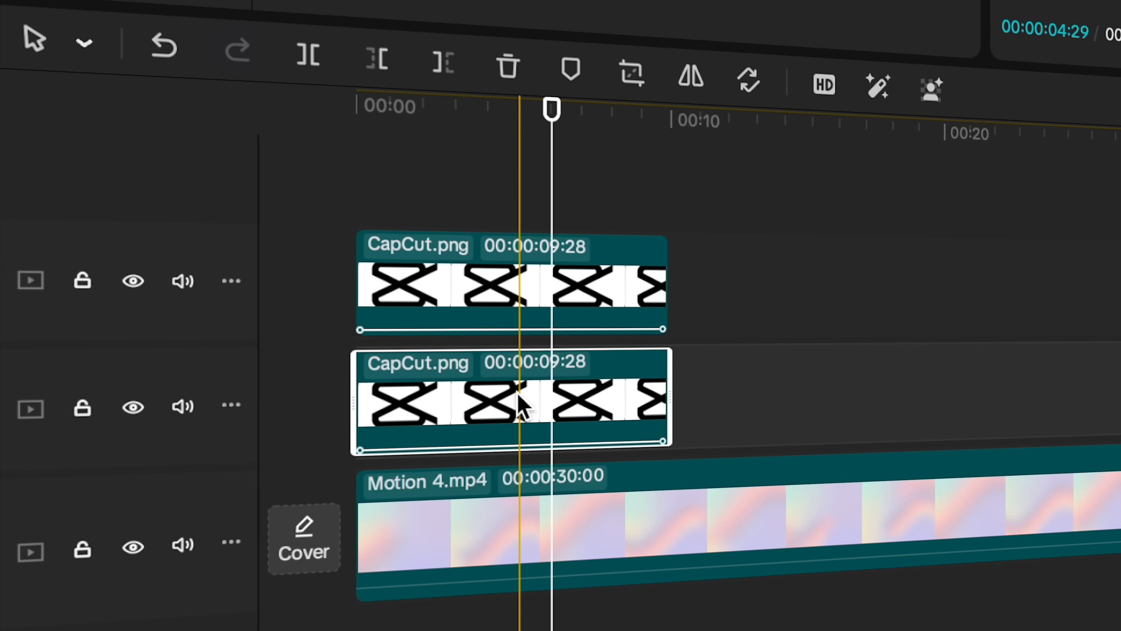
right_click(522, 407)
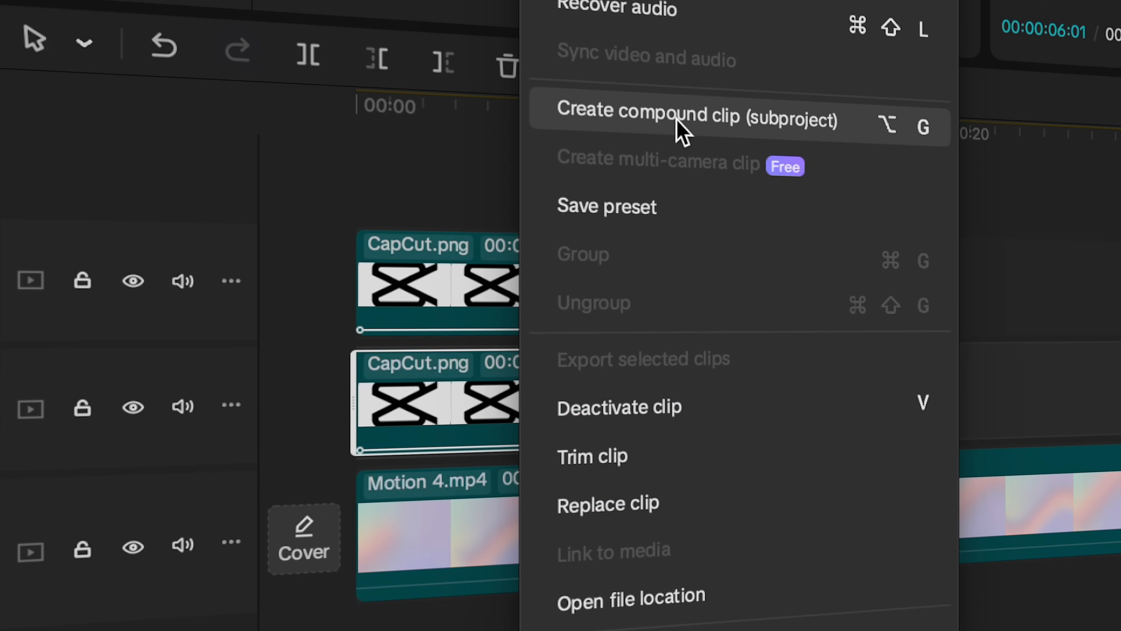
left_click(680, 130)
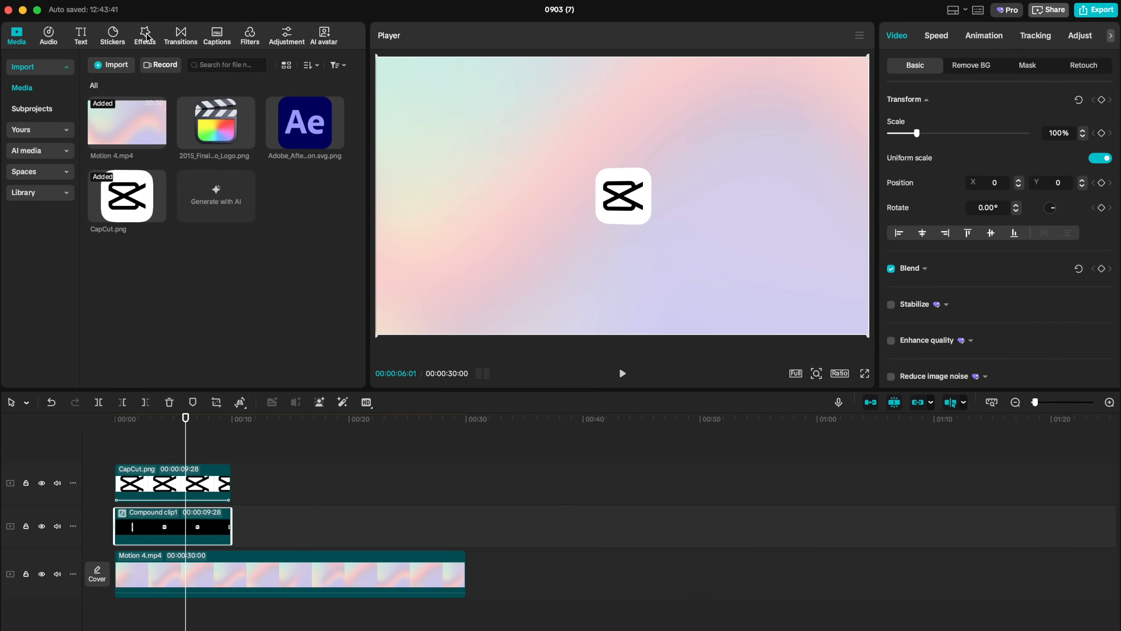
Find the blur video effects and apply the basic Blur effect to the lower compound clip
left_click(147, 37)
left_click(108, 64)
type("blur")
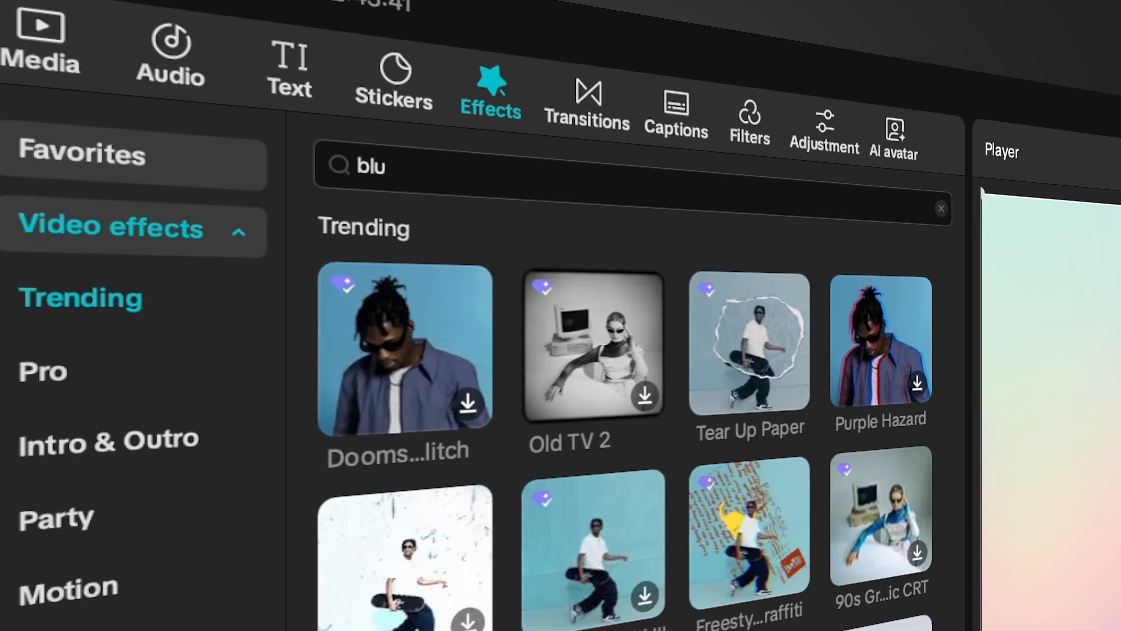
key("Return")
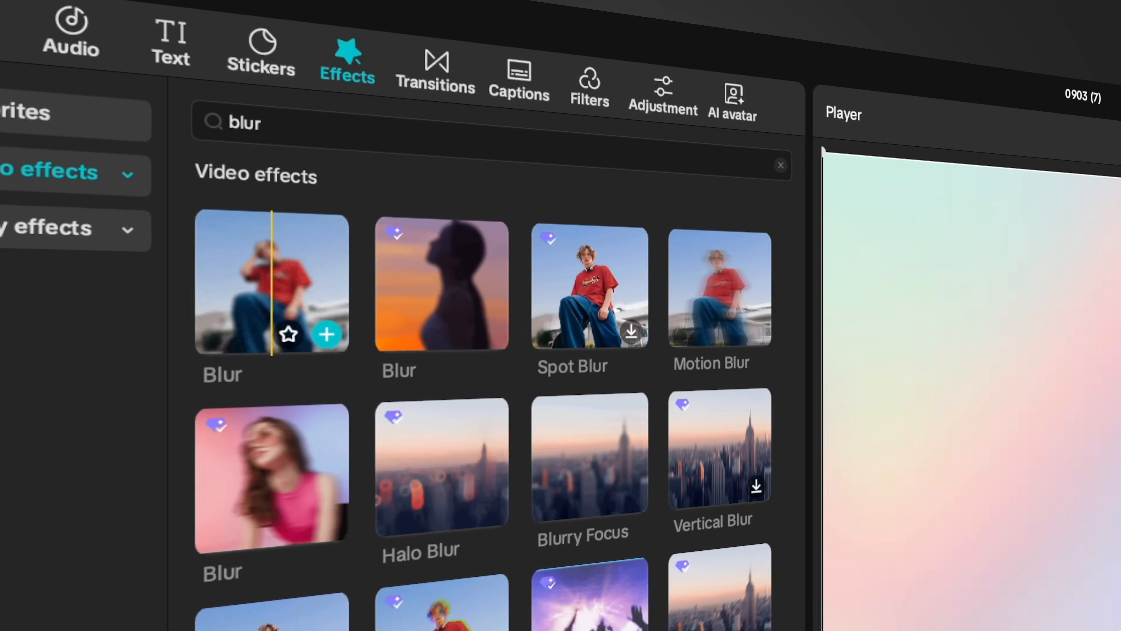
left_click_drag(270, 280, 164, 525)
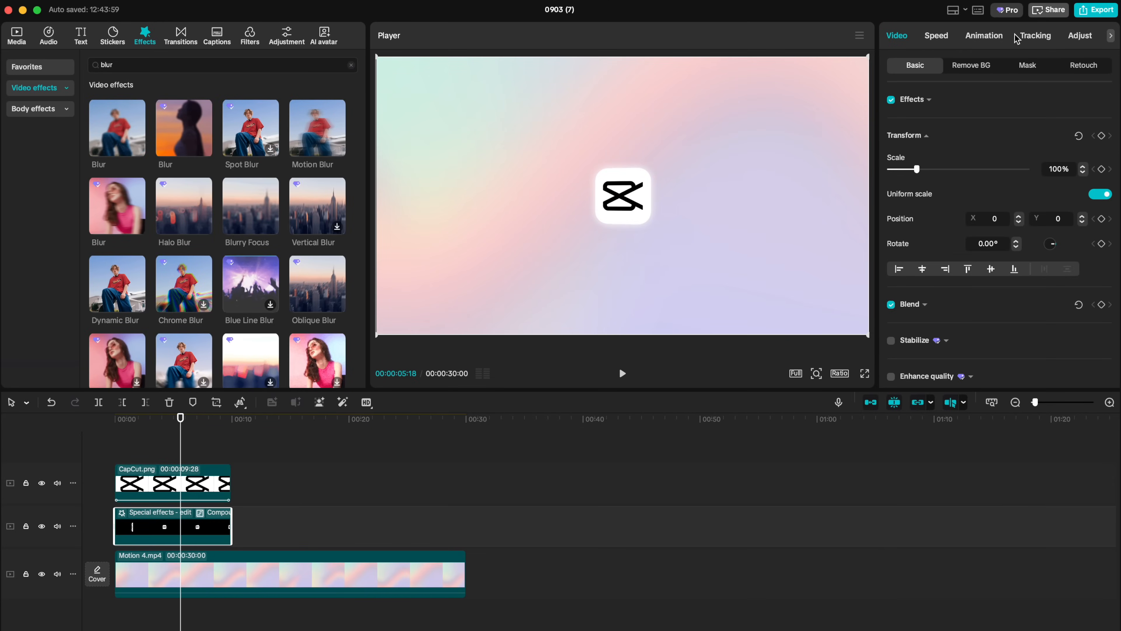
Turn the blurred compound clip into a dark shadow by pulling down the bright end of its Luma curve
left_click(1081, 38)
left_click(987, 65)
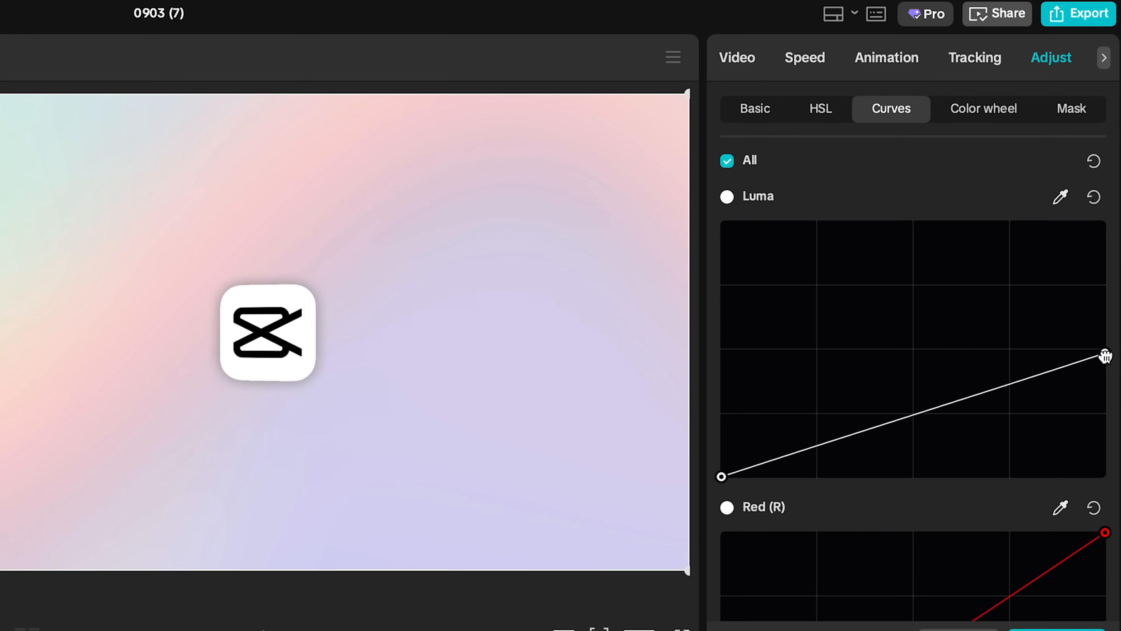
scroll(346, 235, "up", 5)
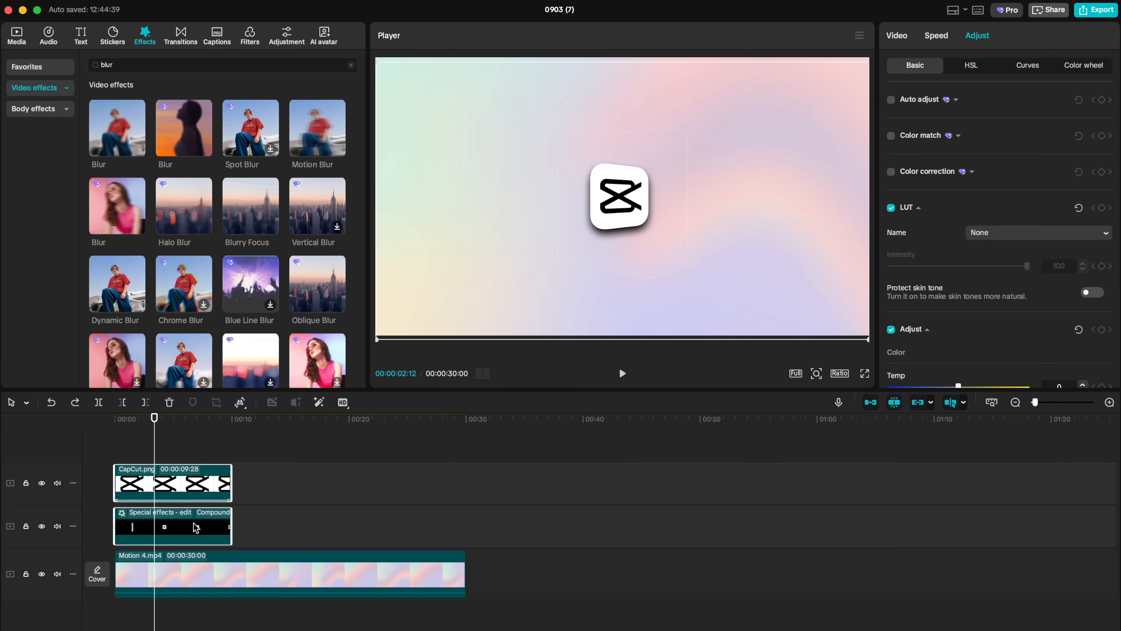
Combine the logo and shadow clips into one compound clip and insert a freeze frame at 00:00:01:14
right_click(195, 527)
left_click(236, 399)
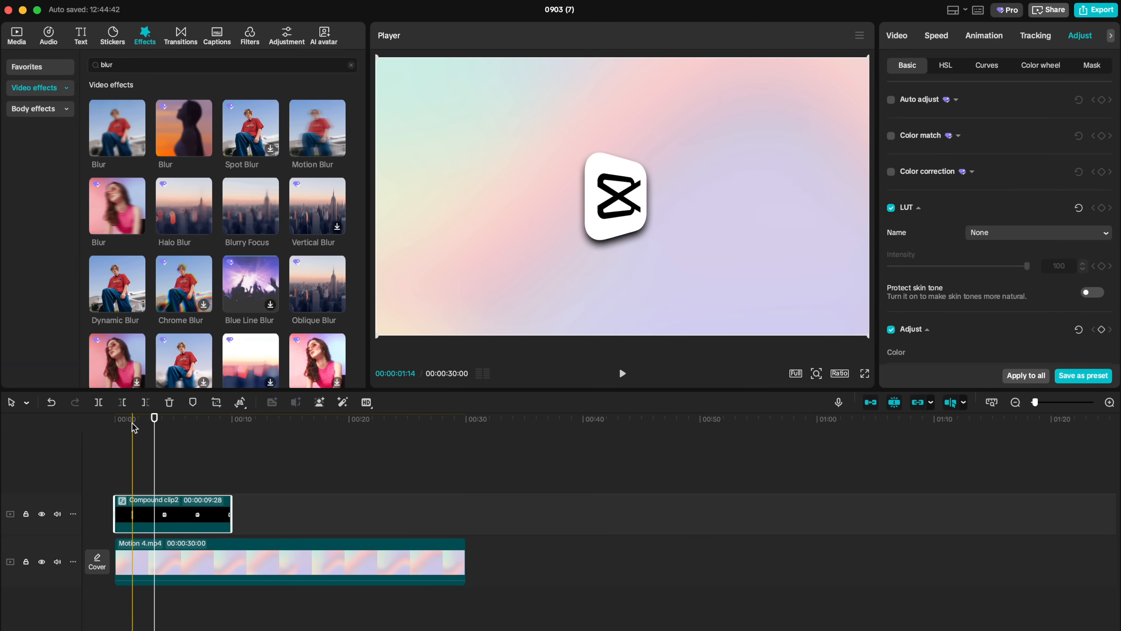
left_click(133, 425)
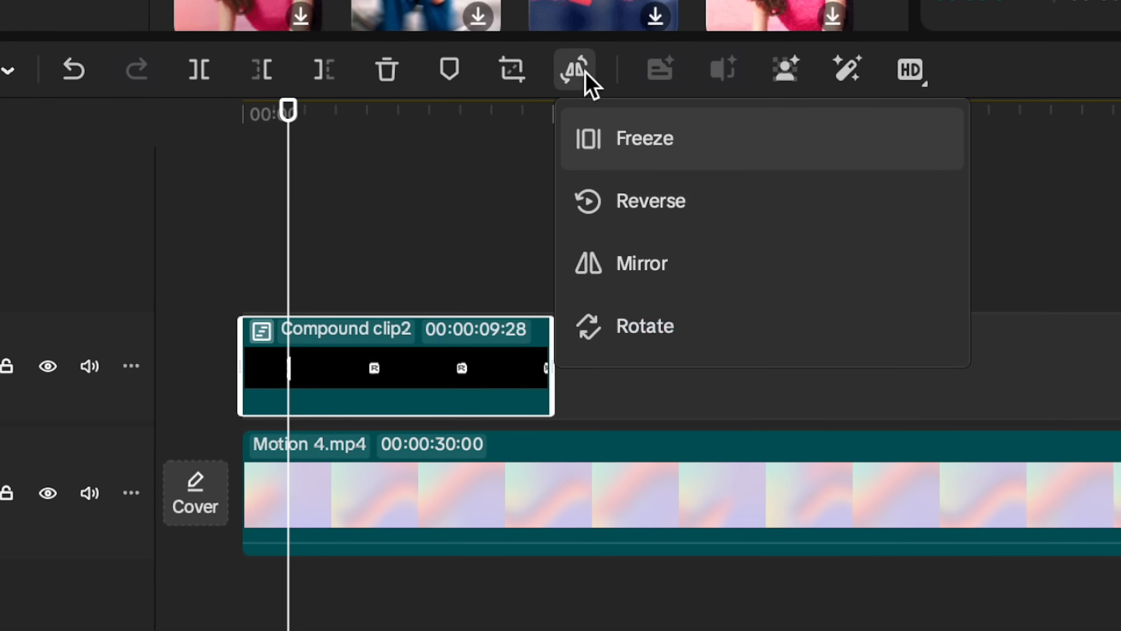
left_click(581, 141)
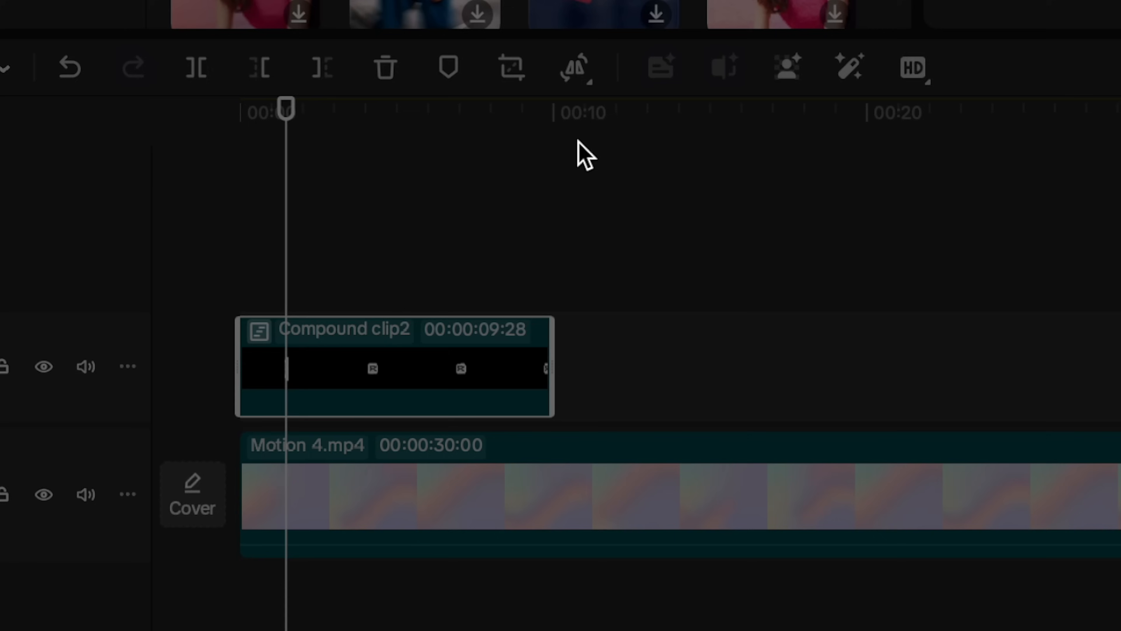
key("super+equal")
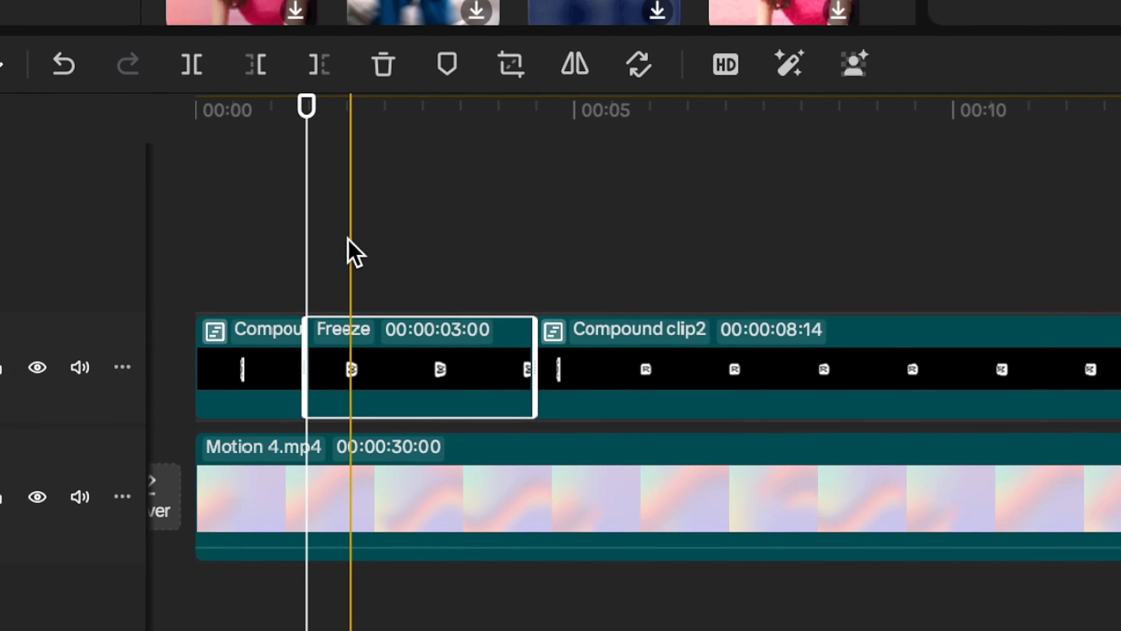
Delete the compound clip segments on both sides of the freeze frame and extend the freeze clip to 00:00:13:17
left_click(238, 384)
key("Delete")
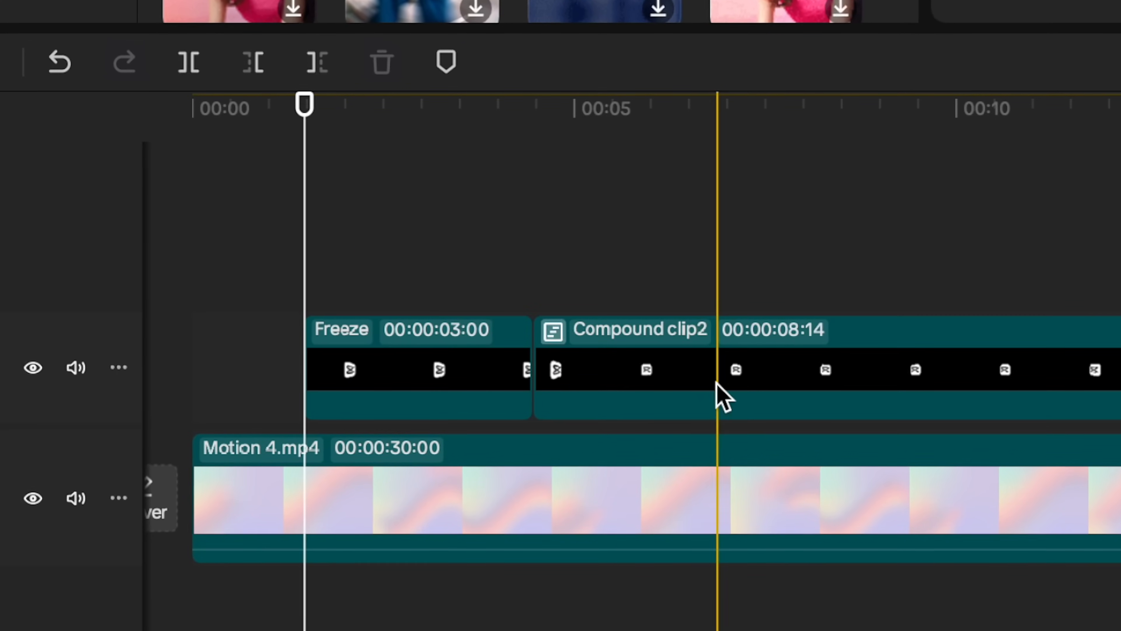
left_click(720, 395)
key("Delete")
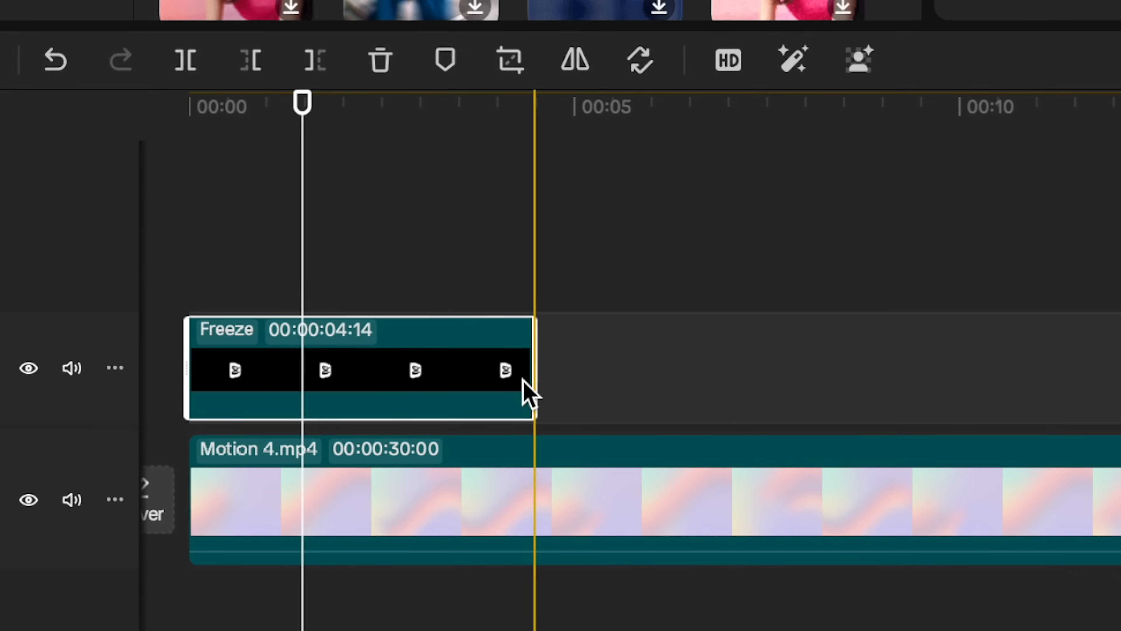
left_click_drag(526, 391, 1120, 367)
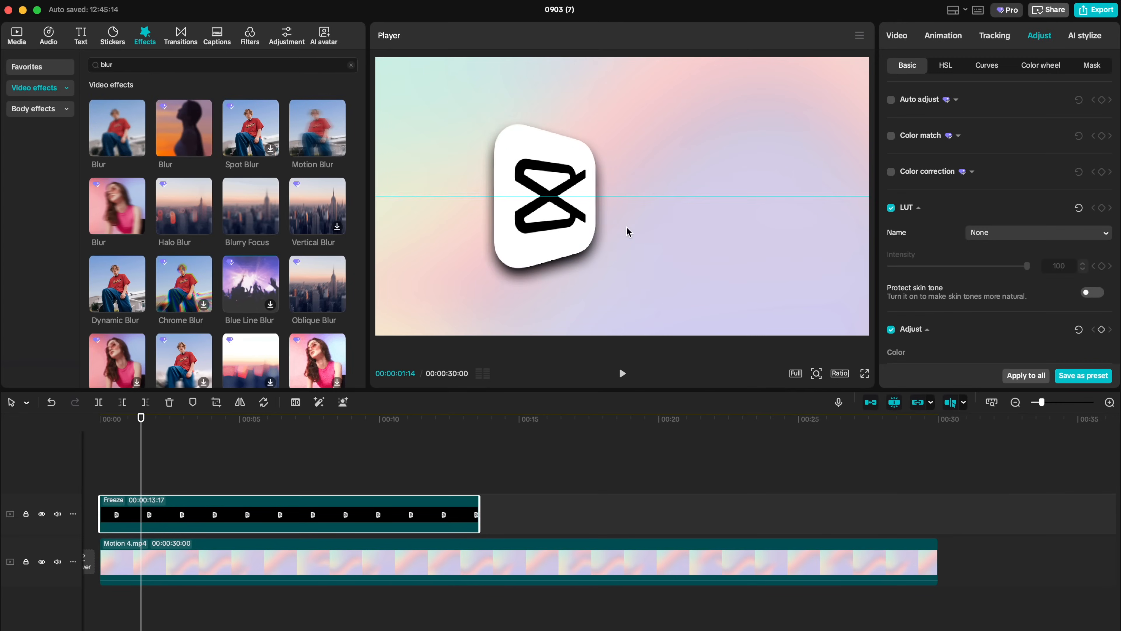
Move the frozen CapCut logo to the left side of the frame and add the After Effects logo on a track above
left_click_drag(628, 232, 546, 230)
left_click(17, 36)
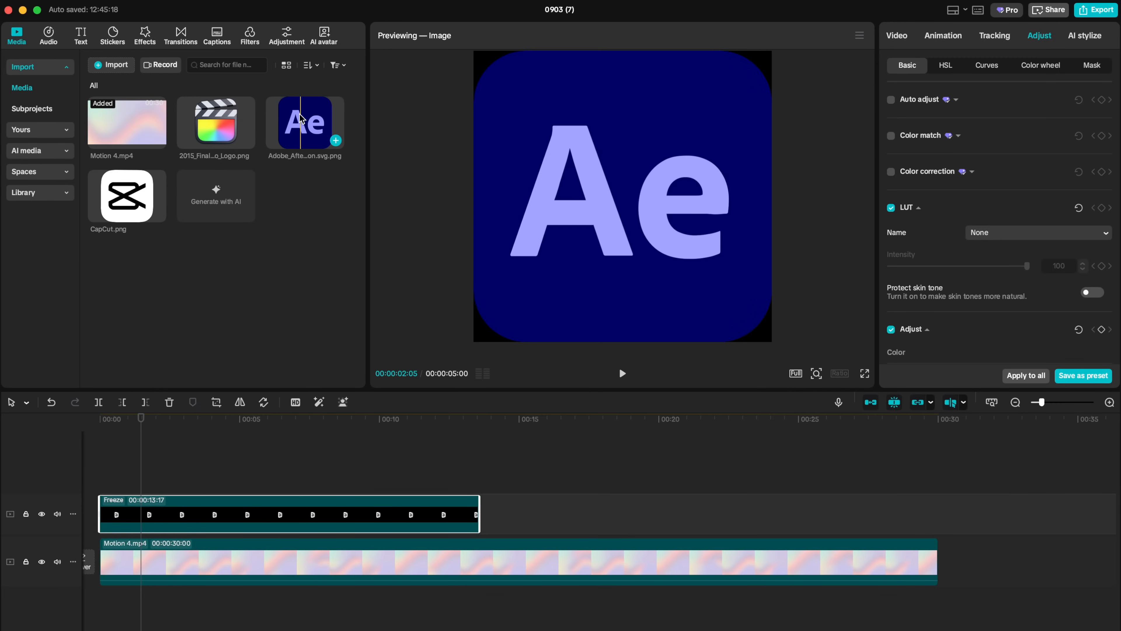
left_click_drag(300, 118, 378, 481)
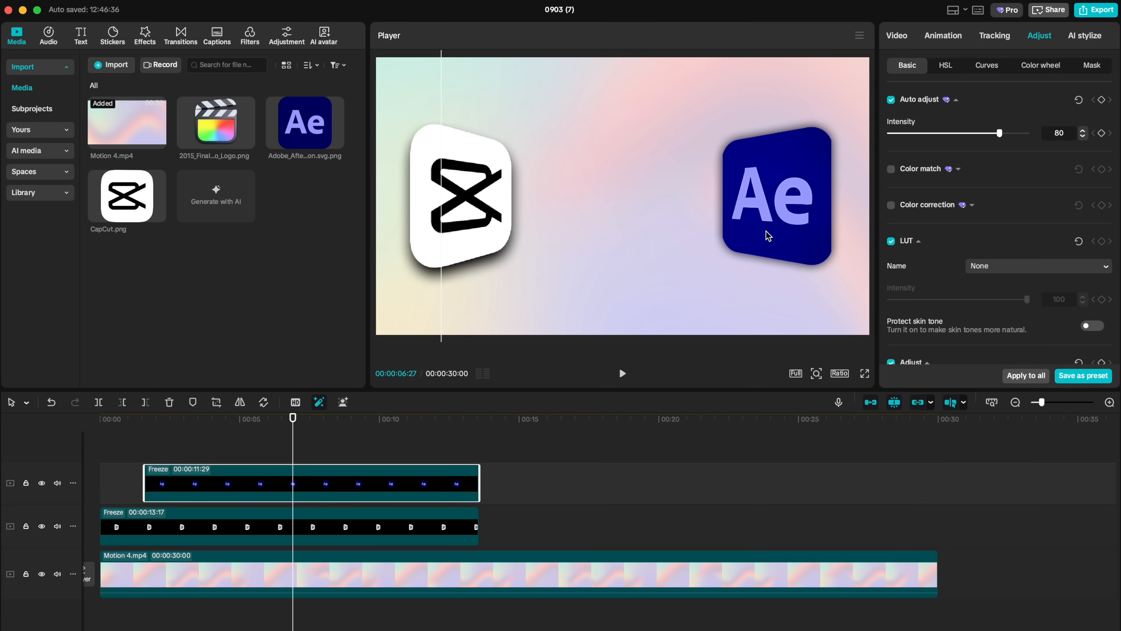
Add the Final Cut Pro logo on a new top track and extend its clip to the end of the freeze clips
left_click_drag(216, 126, 162, 455)
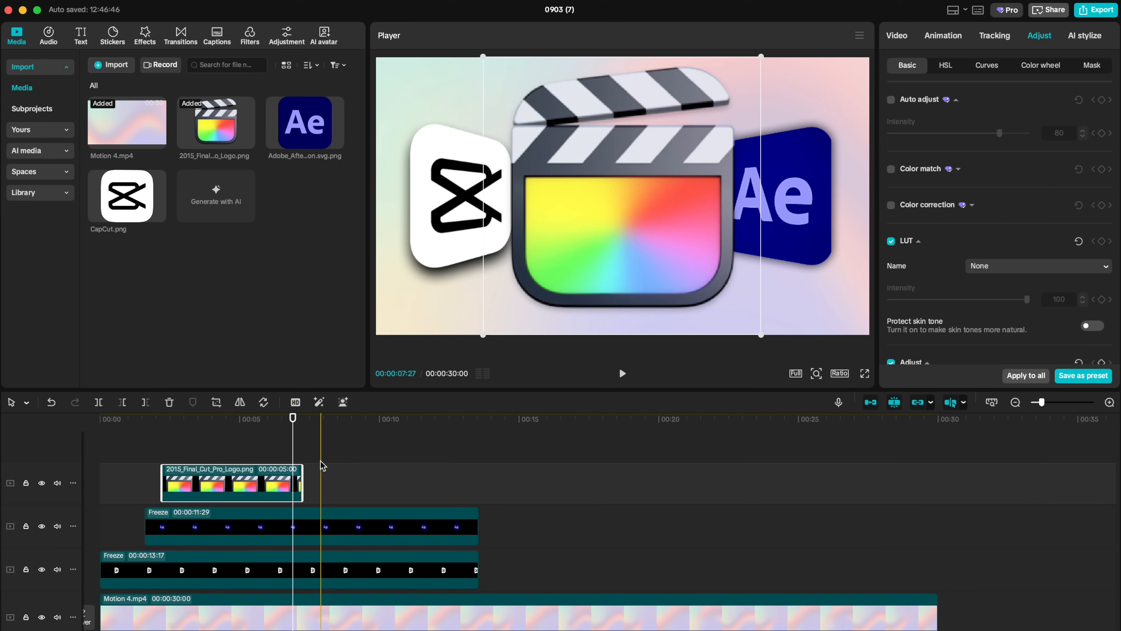
left_click_drag(302, 485, 503, 485)
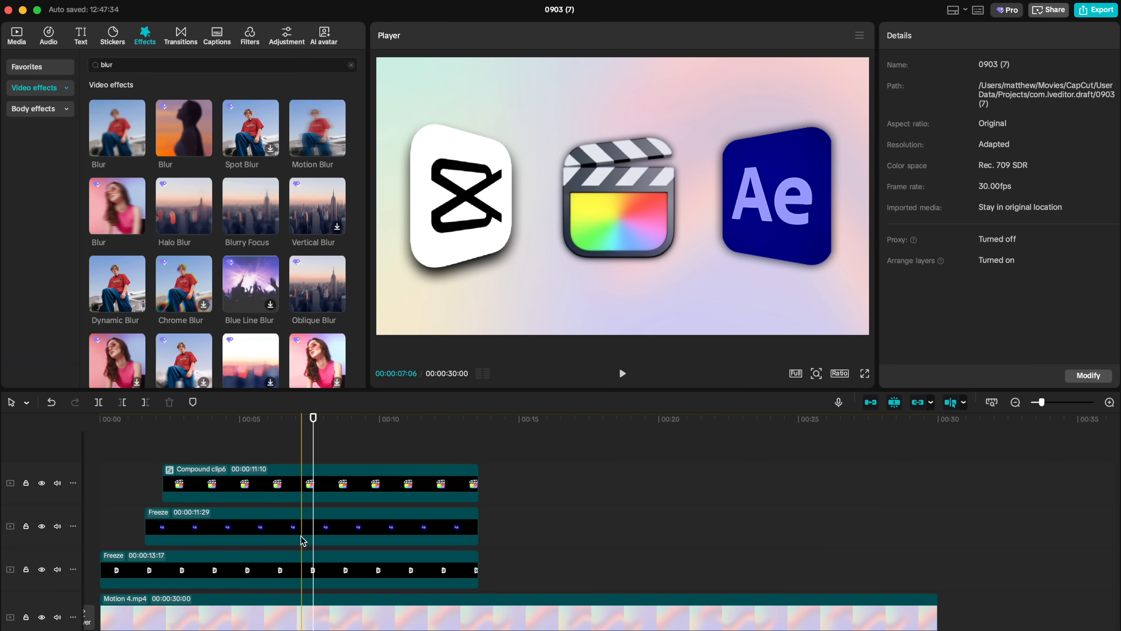
Open the In animations for the CapCut freeze clip
left_click(303, 574)
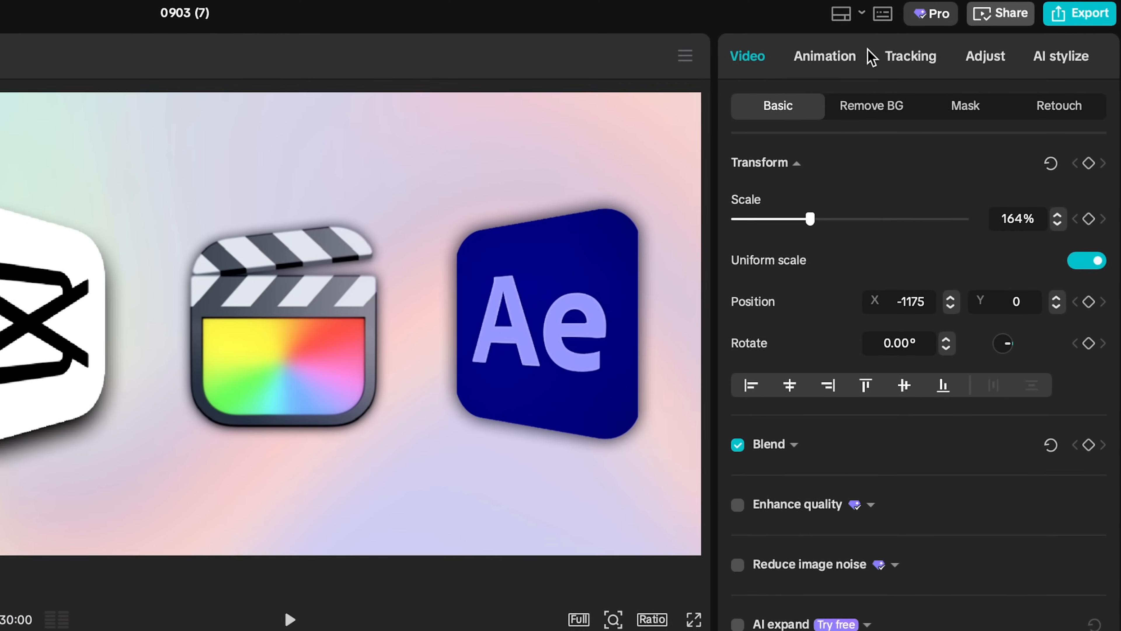
left_click(946, 35)
left_click(794, 111)
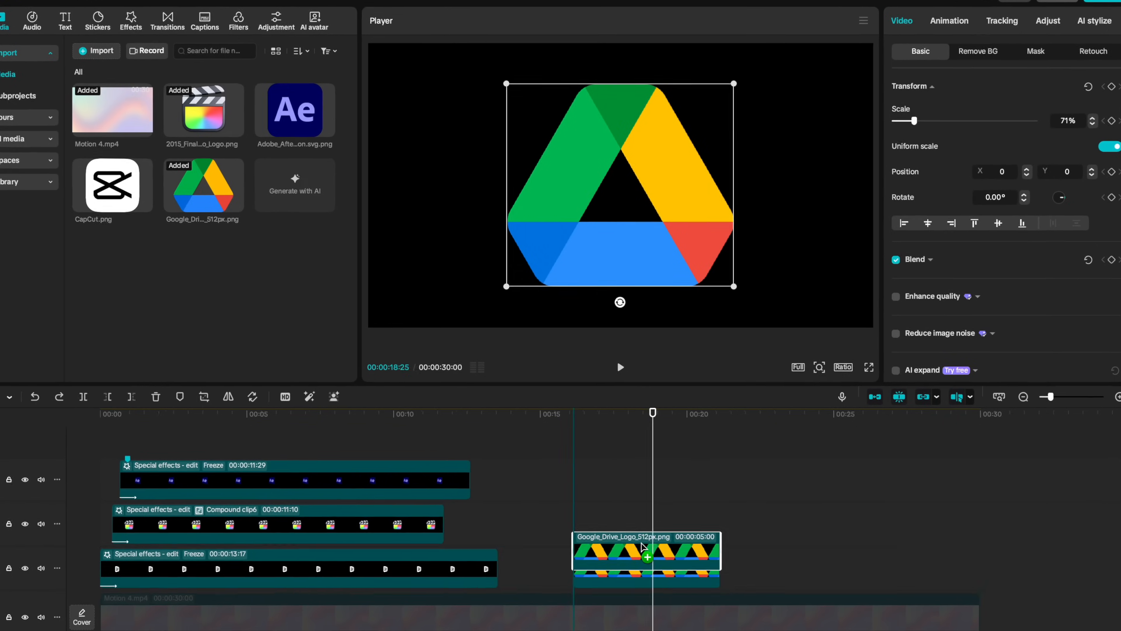
Duplicate the Google Drive logo clip onto the track above and set the lower copy's scale to 73%
left_click_drag(617, 360, 651, 546)
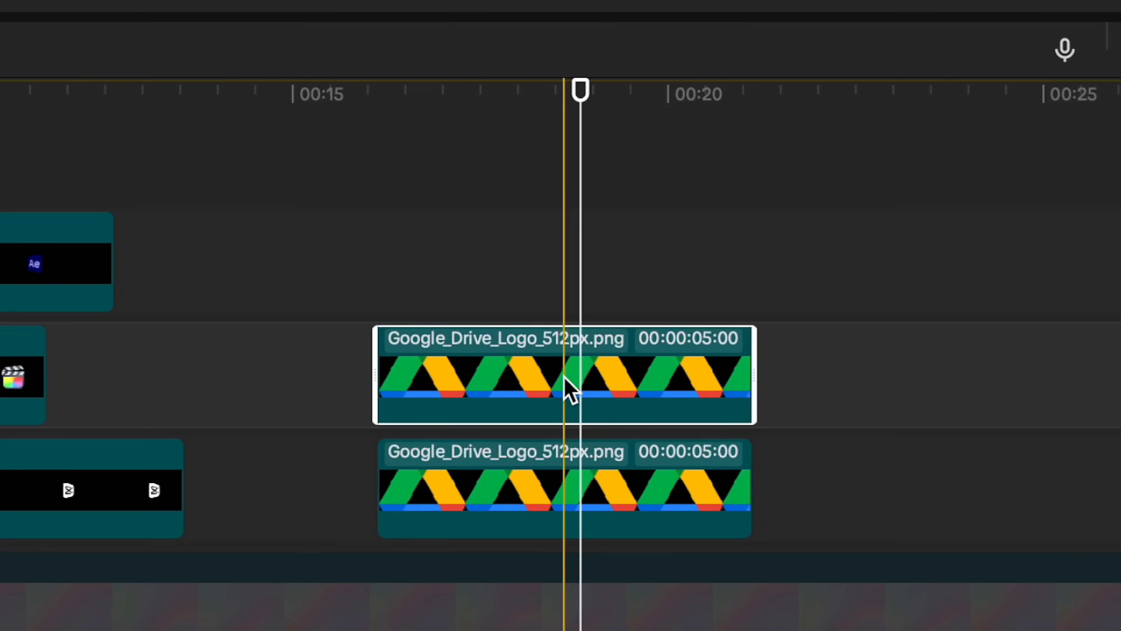
left_click(569, 464)
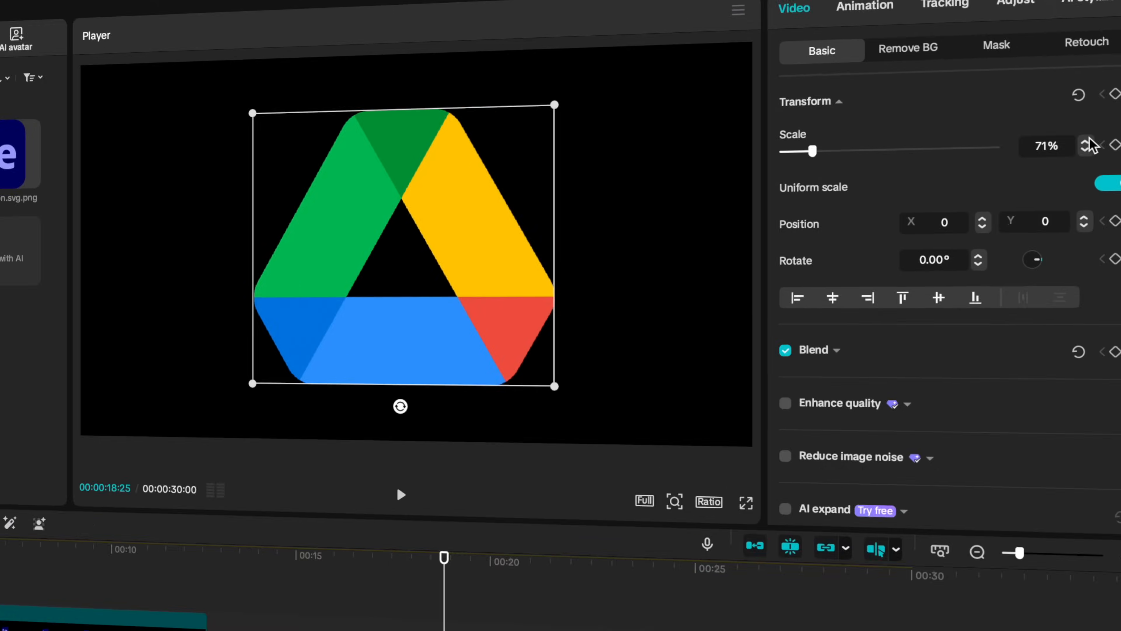
left_click(1086, 141)
left_click(1086, 141)
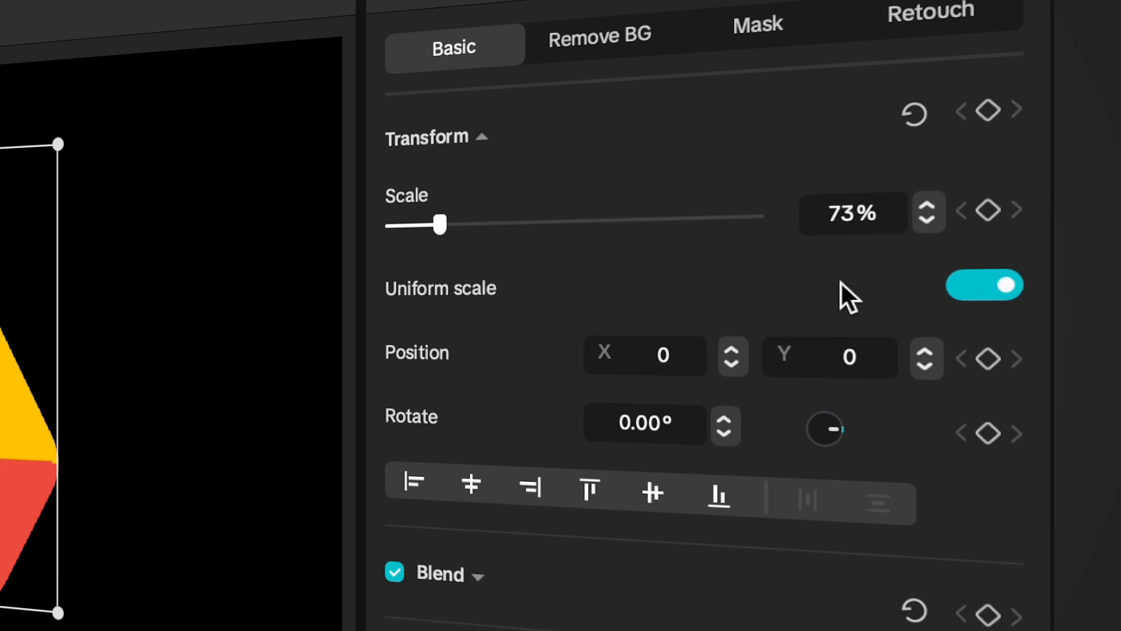
Convert the lower, larger Google Drive logo copy into a compound clip and apply the basic Blur effect to it
left_click(653, 530)
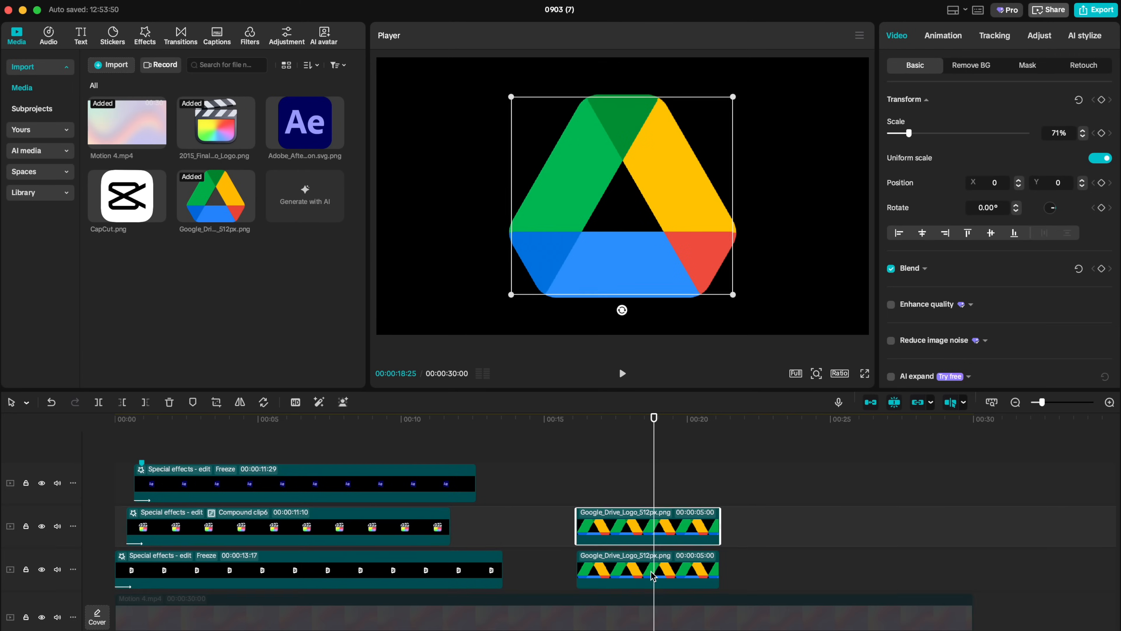
left_click(652, 572)
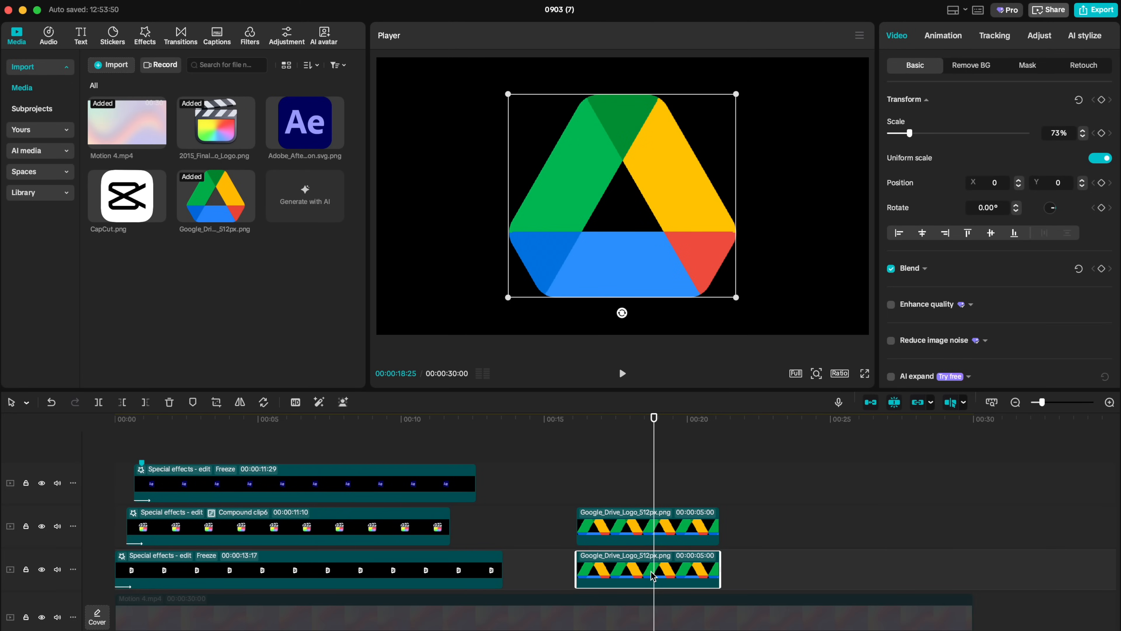
key("alt+g")
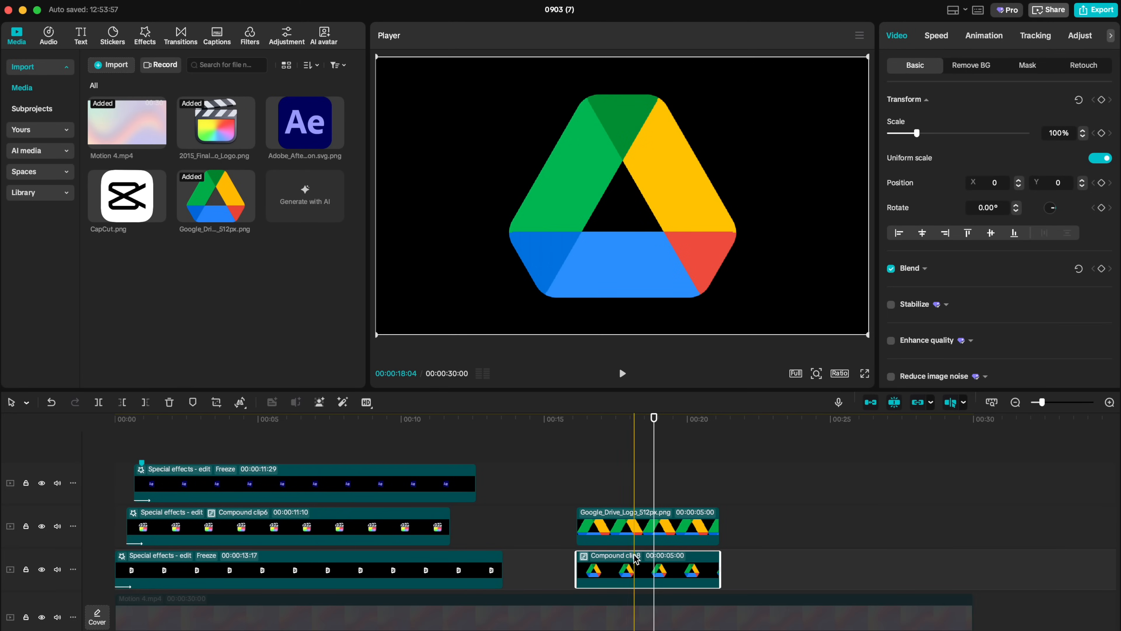
left_click(145, 35)
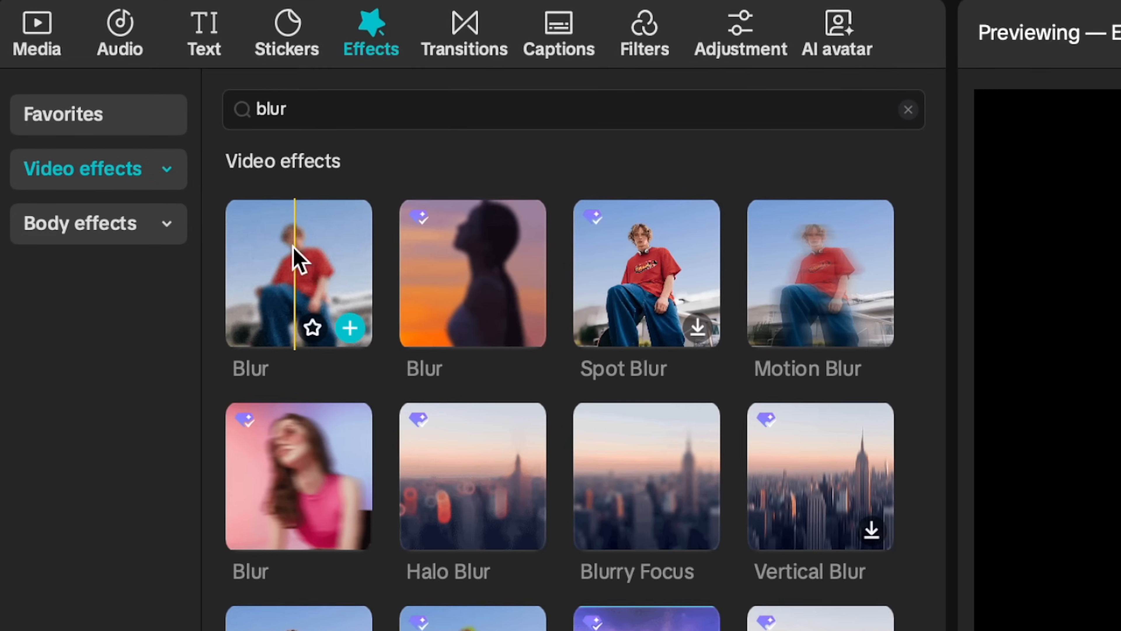
left_click_drag(296, 278, 620, 570)
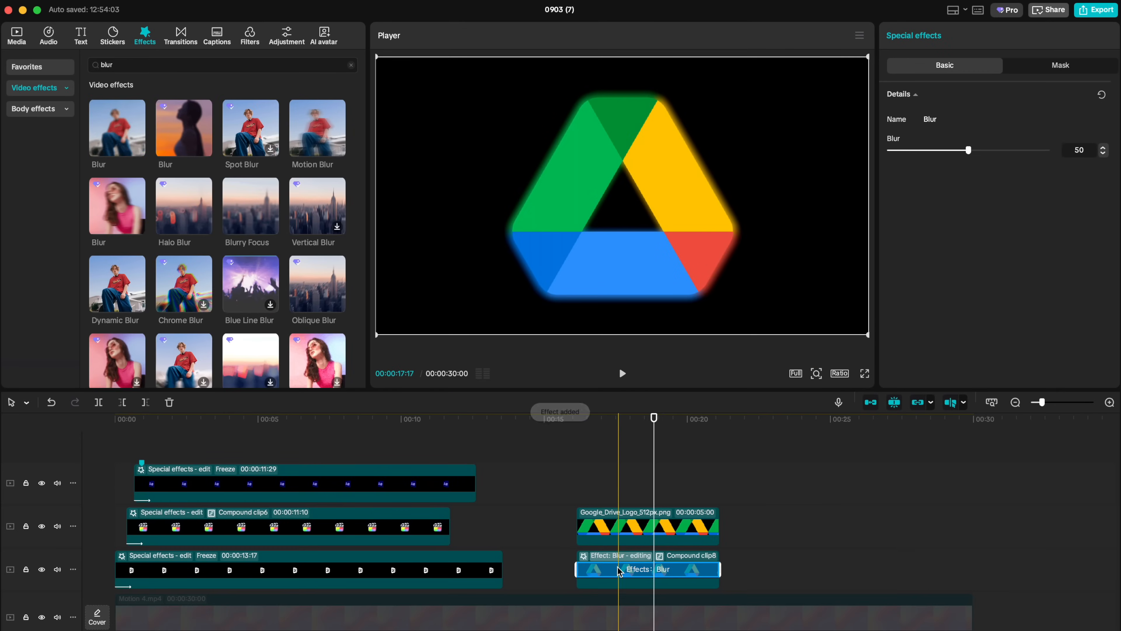
Brighten the glow of the blurred Google Drive compound clip by raising the dark end of its Luma curve to about two thirds
left_click(643, 581)
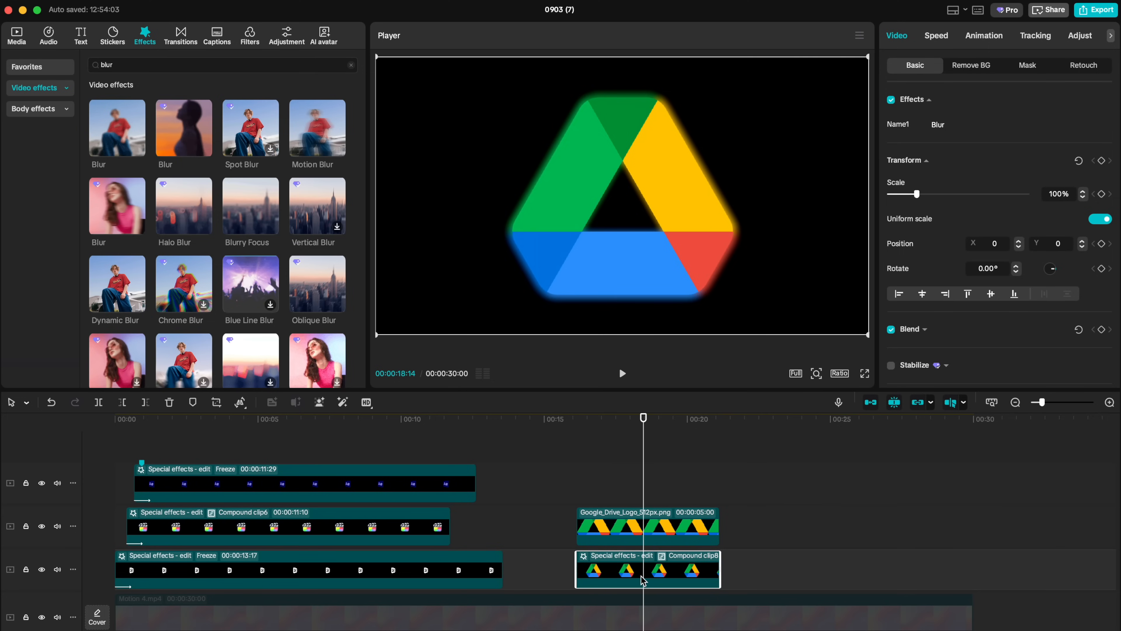
left_click(1075, 38)
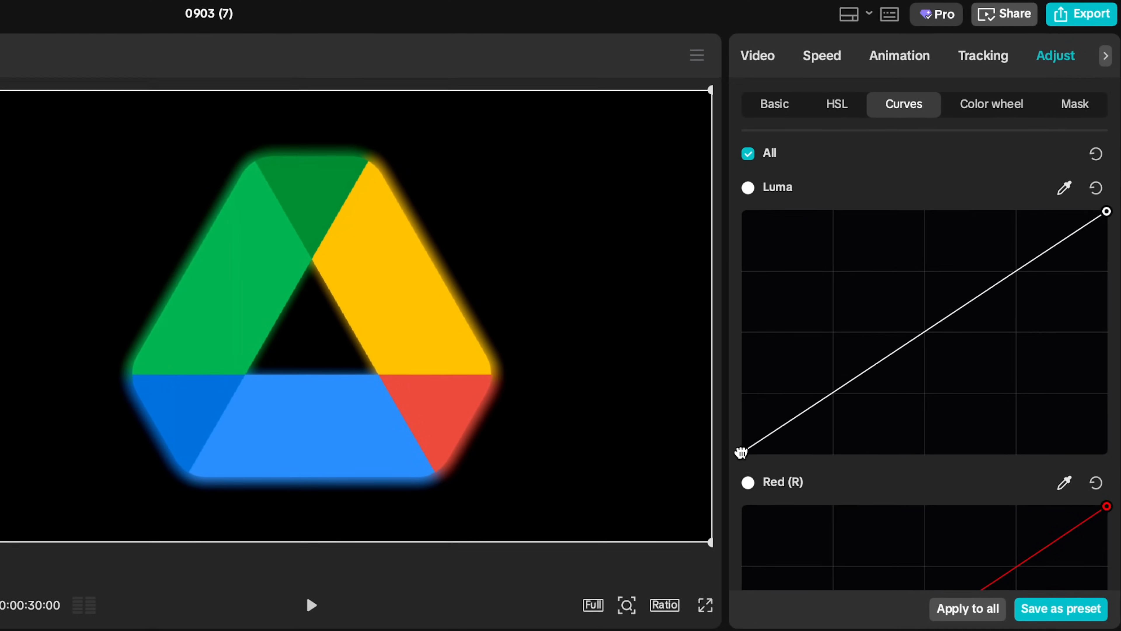
left_click_drag(887, 280, 886, 263)
left_click_drag(719, 447, 719, 397)
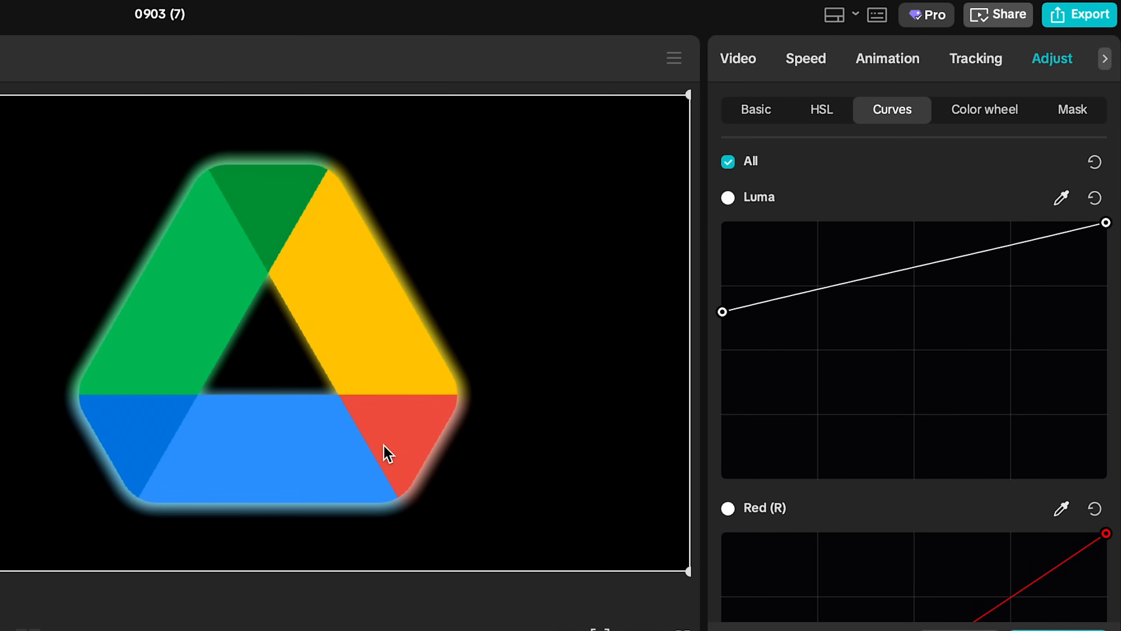
Add a Split mask with a feather of 50 to the lower Google Drive compound clip
left_click(574, 478)
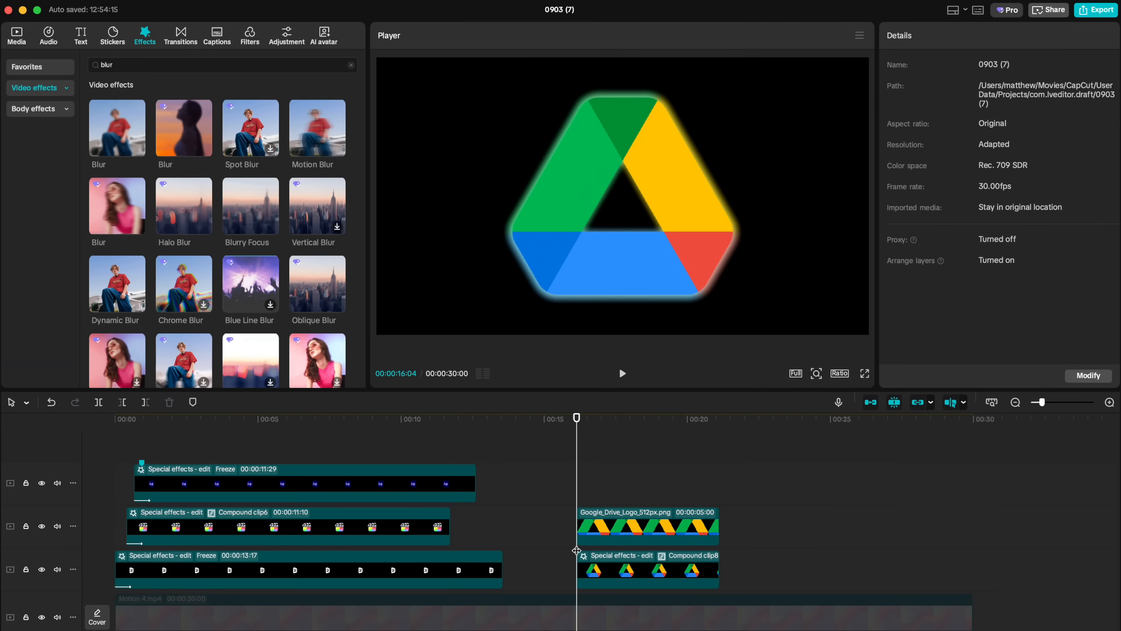
left_click(594, 570)
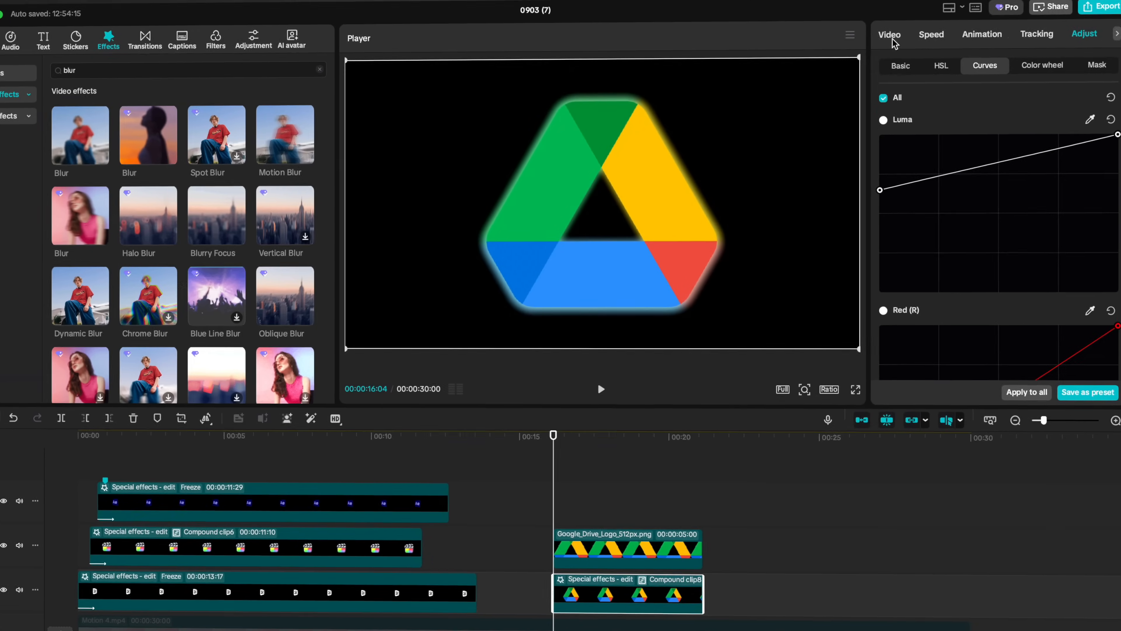
left_click(897, 36)
left_click(1026, 65)
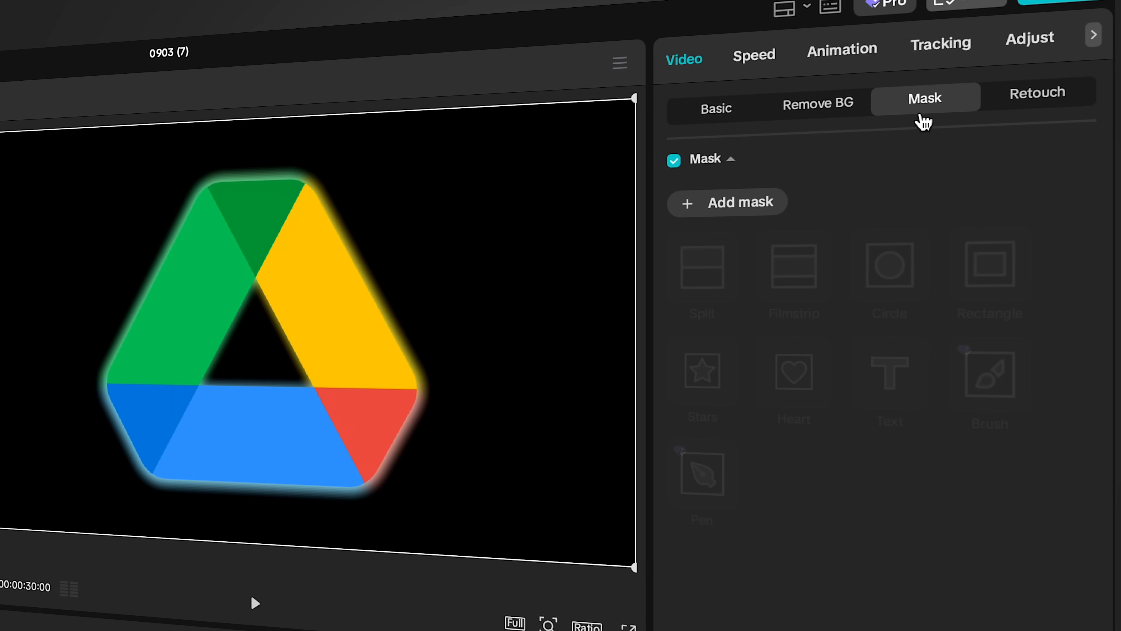
left_click(742, 203)
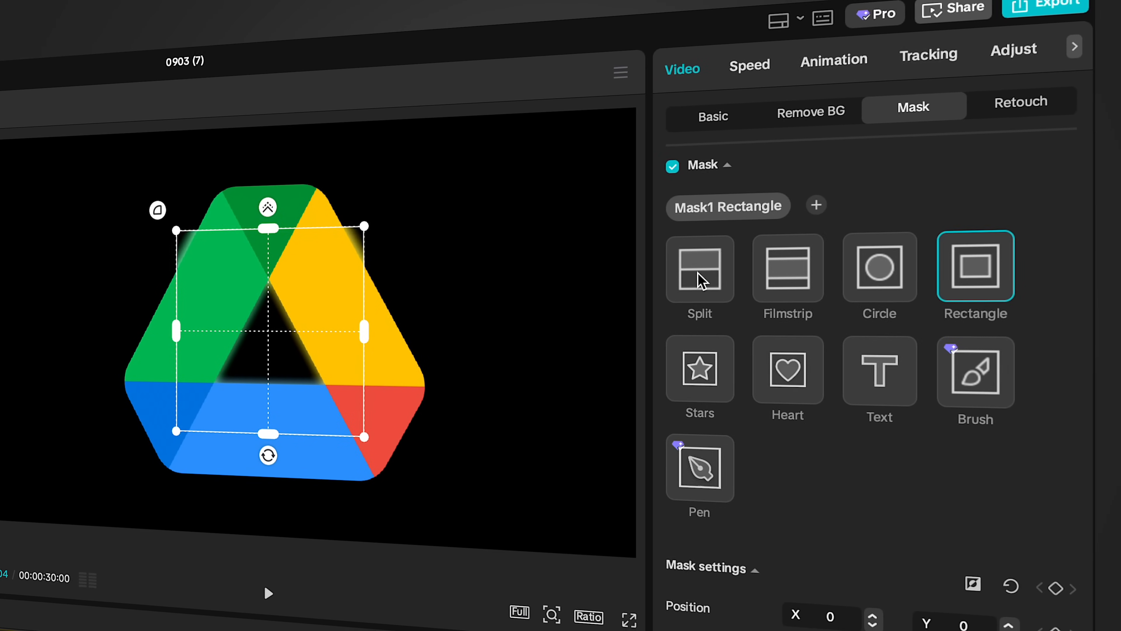
left_click(702, 280)
scroll(733, 504, "down", 3)
left_click_drag(680, 589, 787, 596)
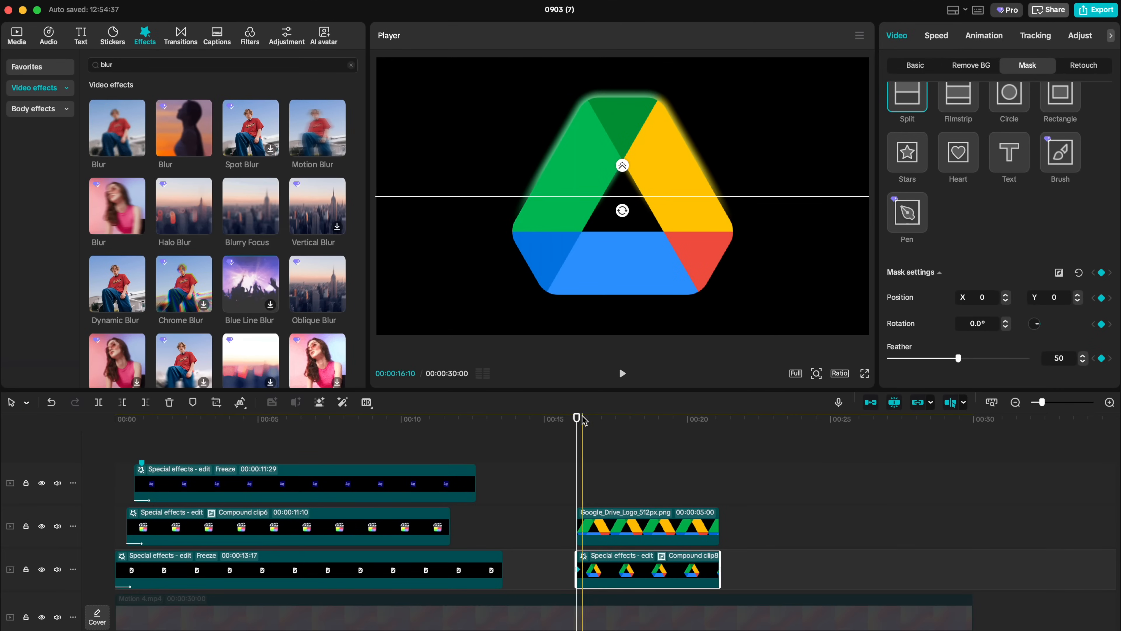
Animate the split mask by rotating it through several turns at 00:00:20:20, and preview the moving glow
left_click_drag(577, 419, 707, 423)
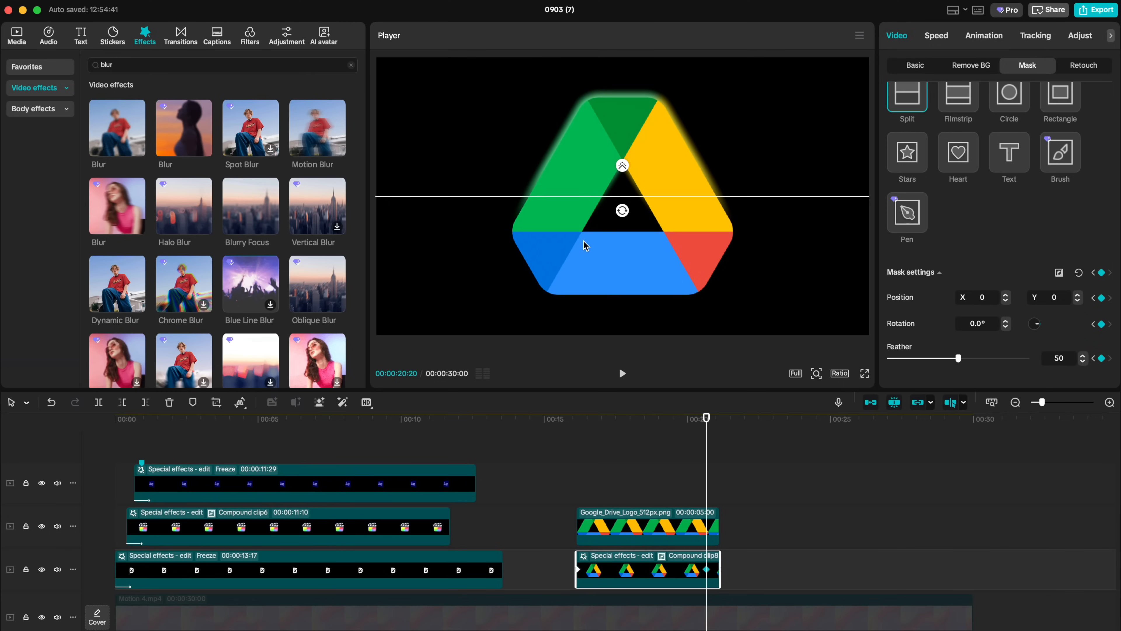
left_click_drag(623, 211, 620, 365)
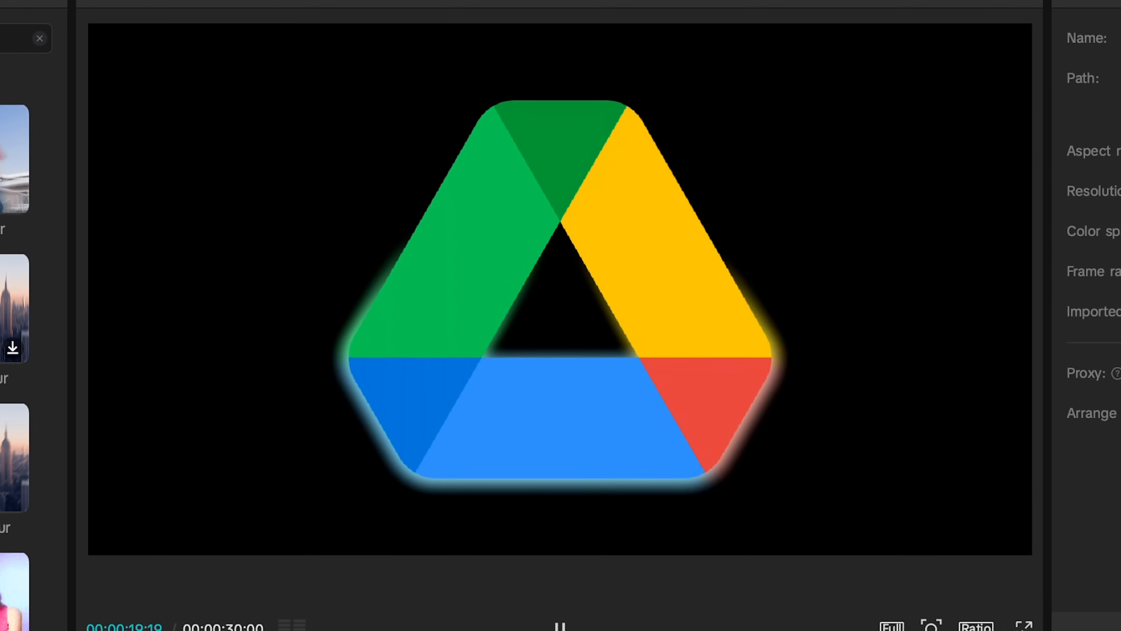
left_click(614, 574)
left_click(614, 592)
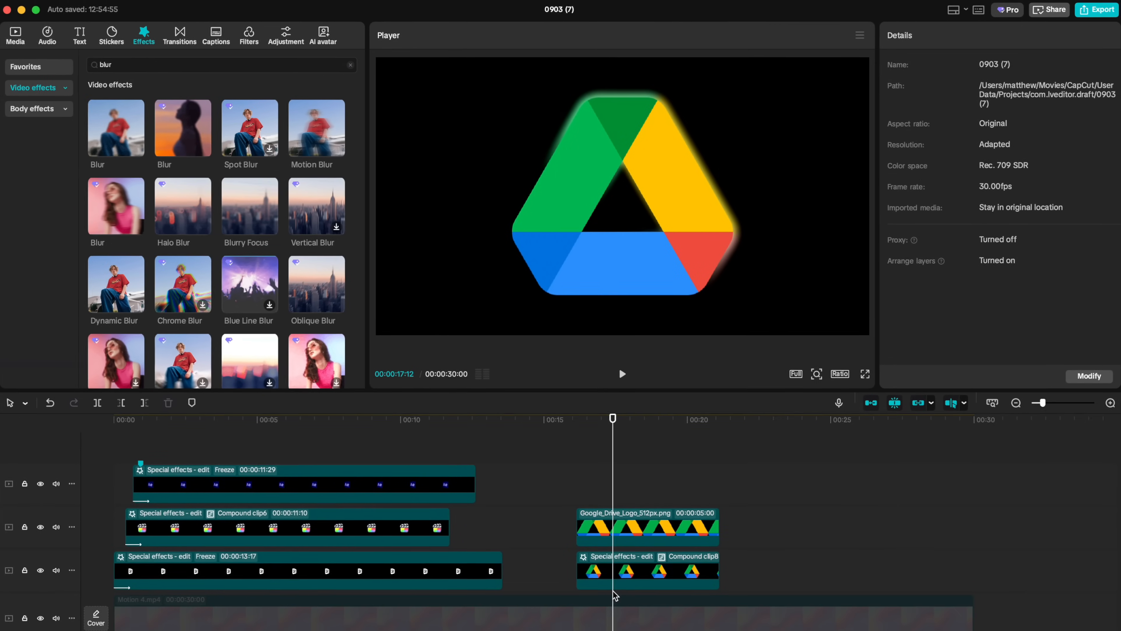
Show the lower Google Drive clip's variable speed animation and apply the Ease preset curve to its mask's Rotate keyframes
left_click(618, 584)
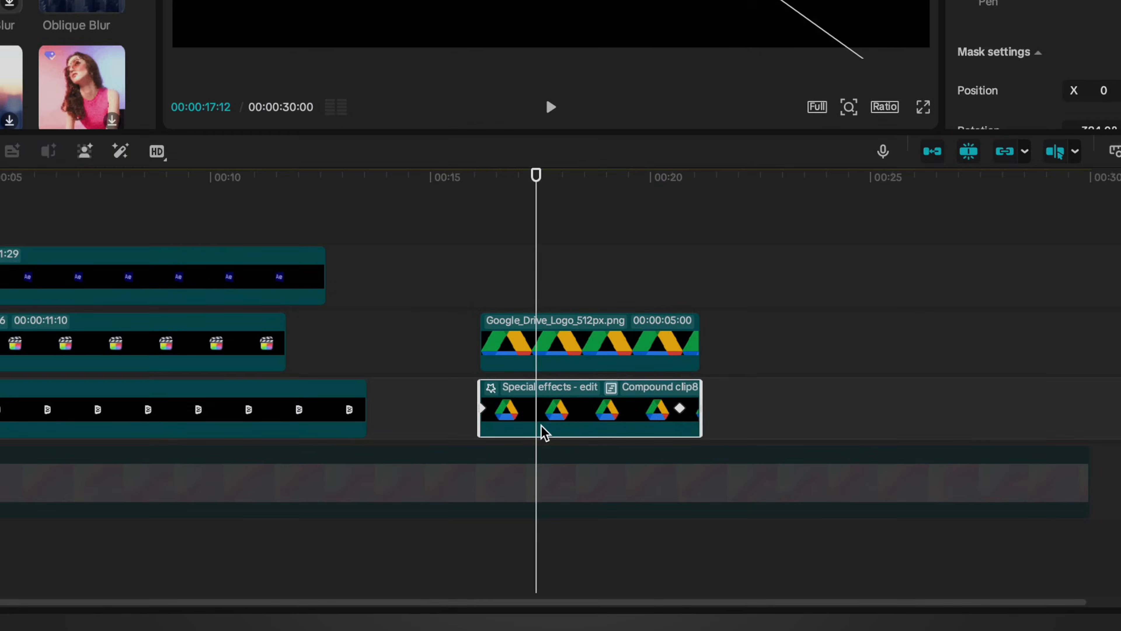
right_click(618, 584)
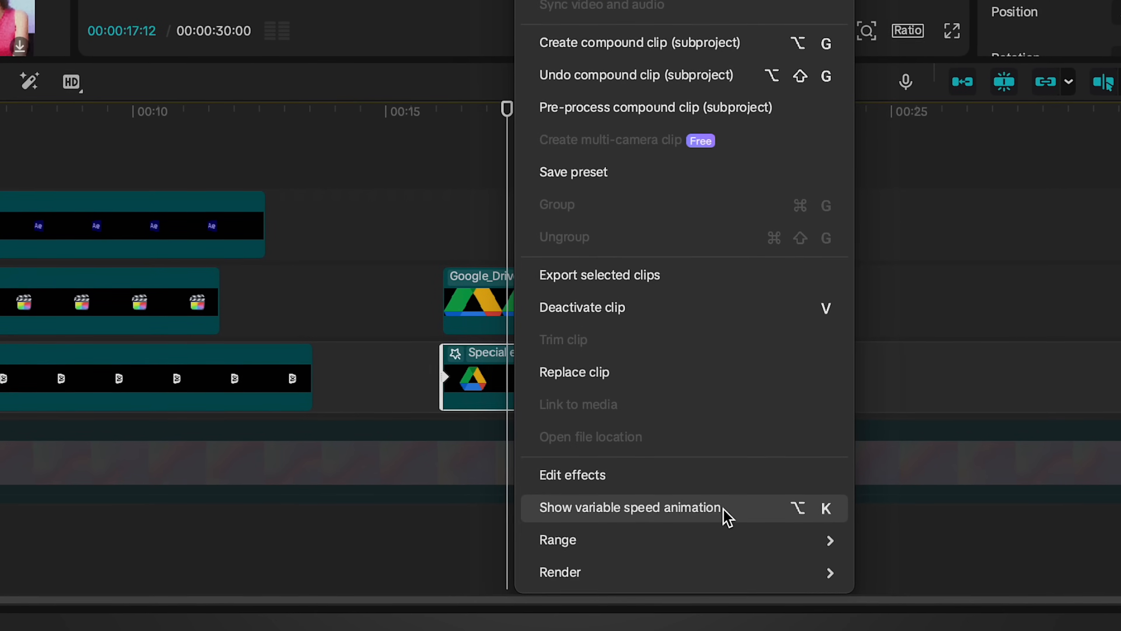
left_click(738, 515)
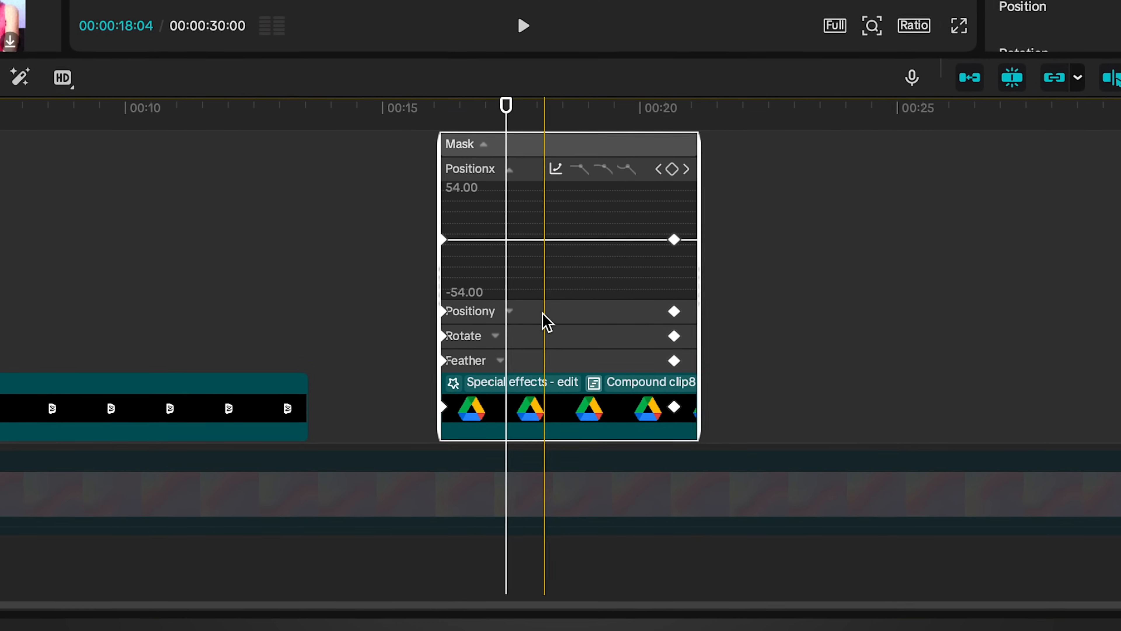
left_click(496, 337)
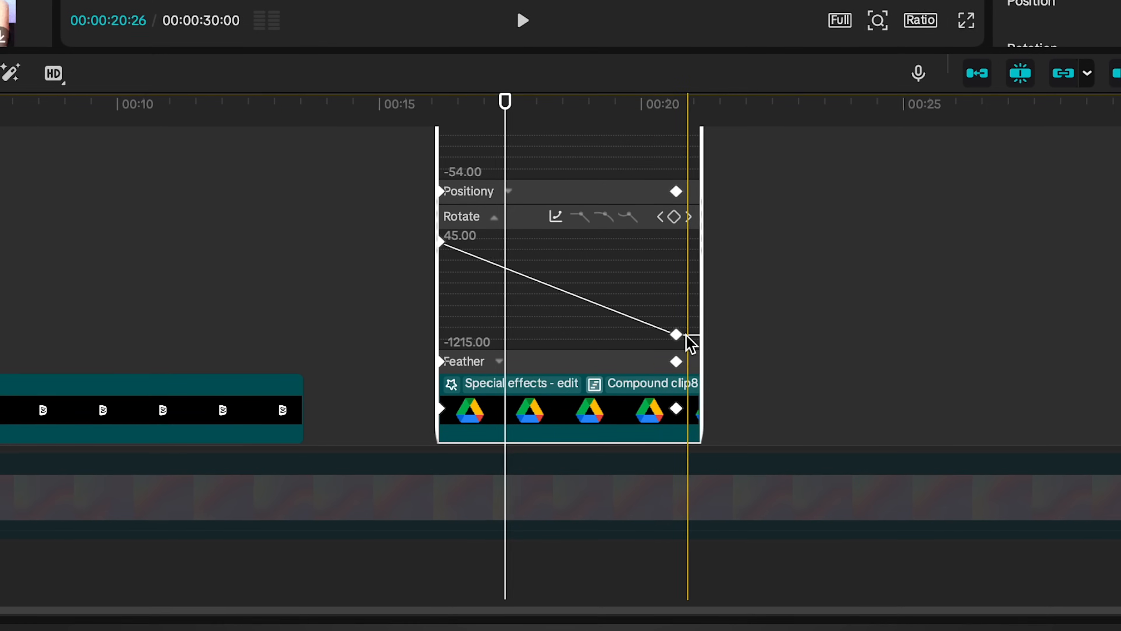
left_click_drag(644, 329, 409, 206)
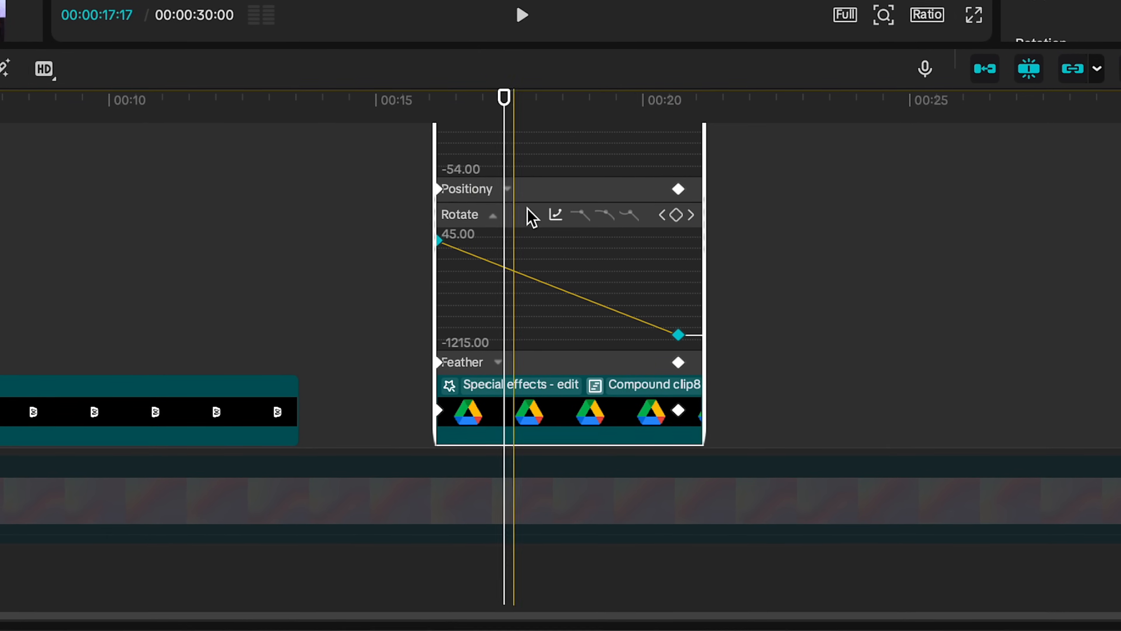
left_click(555, 213)
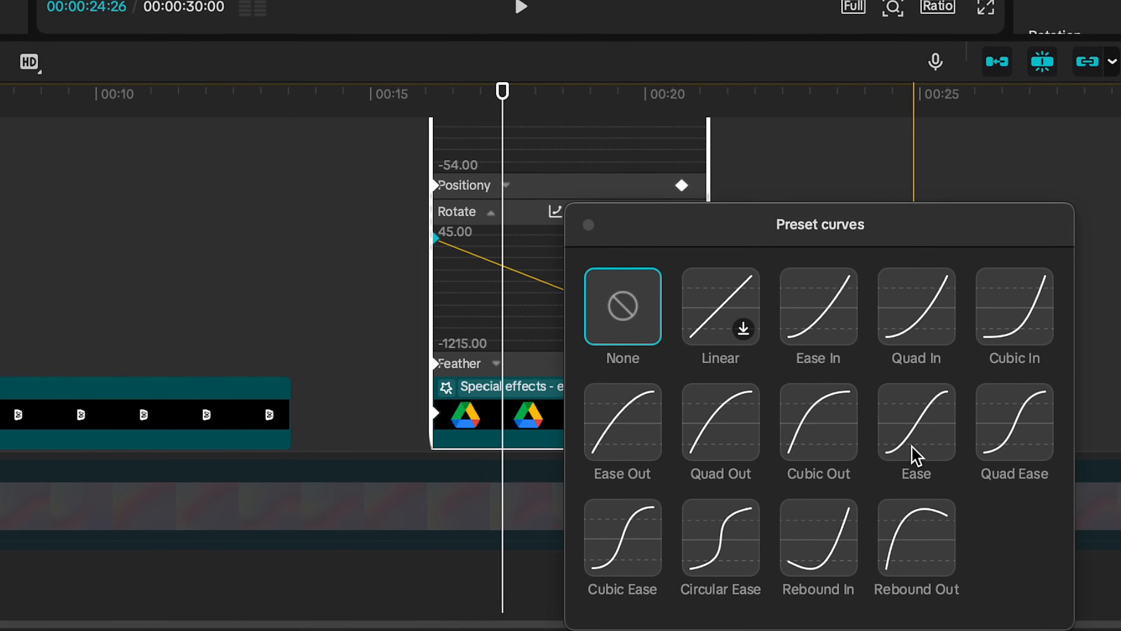
left_click(916, 452)
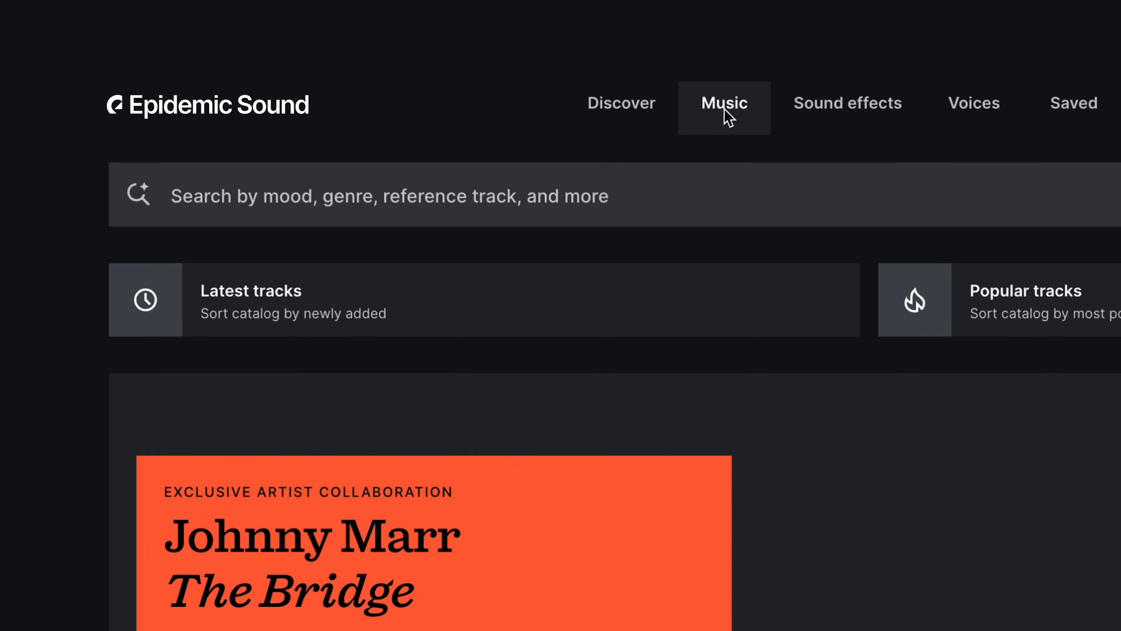
Browse Epidemic Sound's music catalog and its Ambience sound effects
scroll(556, 345, "down", 10)
scroll(555, 345, "down", 10)
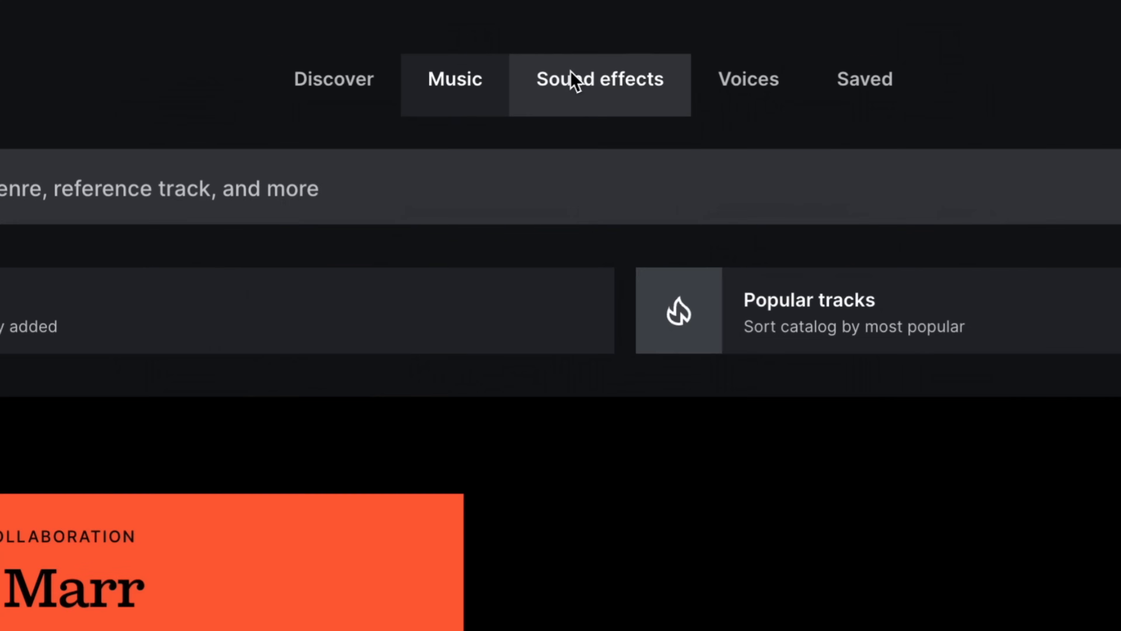
left_click(530, 39)
left_click(347, 207)
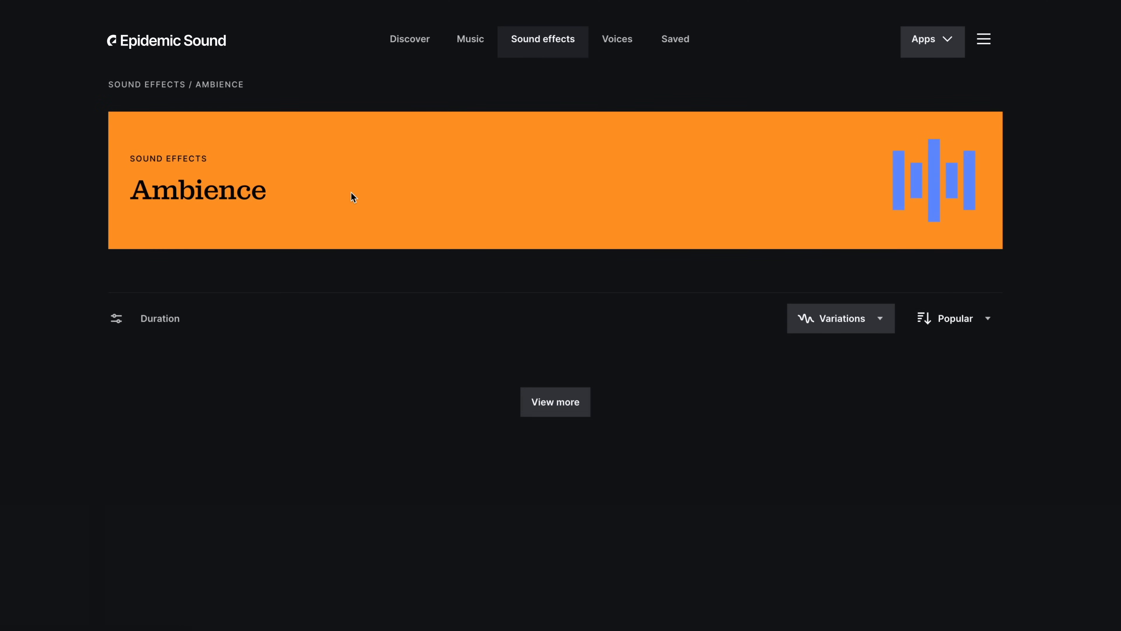
scroll(351, 195, "down", 6)
left_click(136, 319)
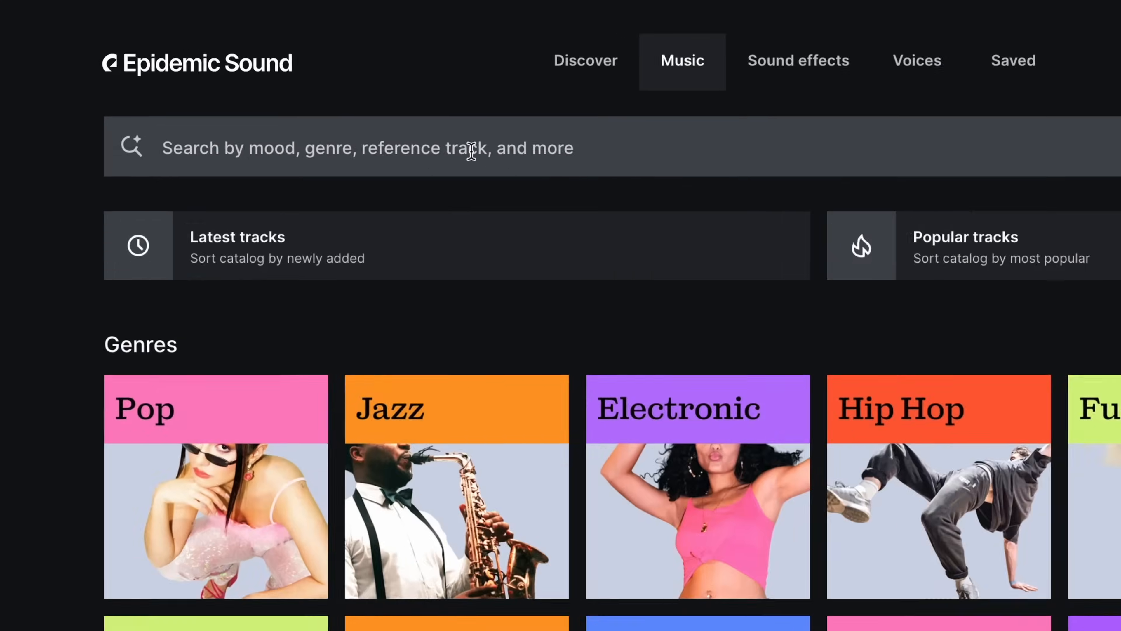
Search the music catalog with a Spotify link to BIRDS OF A FEATHER as the reference track, and play the first two matches
left_click(302, 91)
type("https://open.spotify.com/track/6dOtVTDdiauQNBQEDOtlAB?si=df5c30f7f87e44f2")
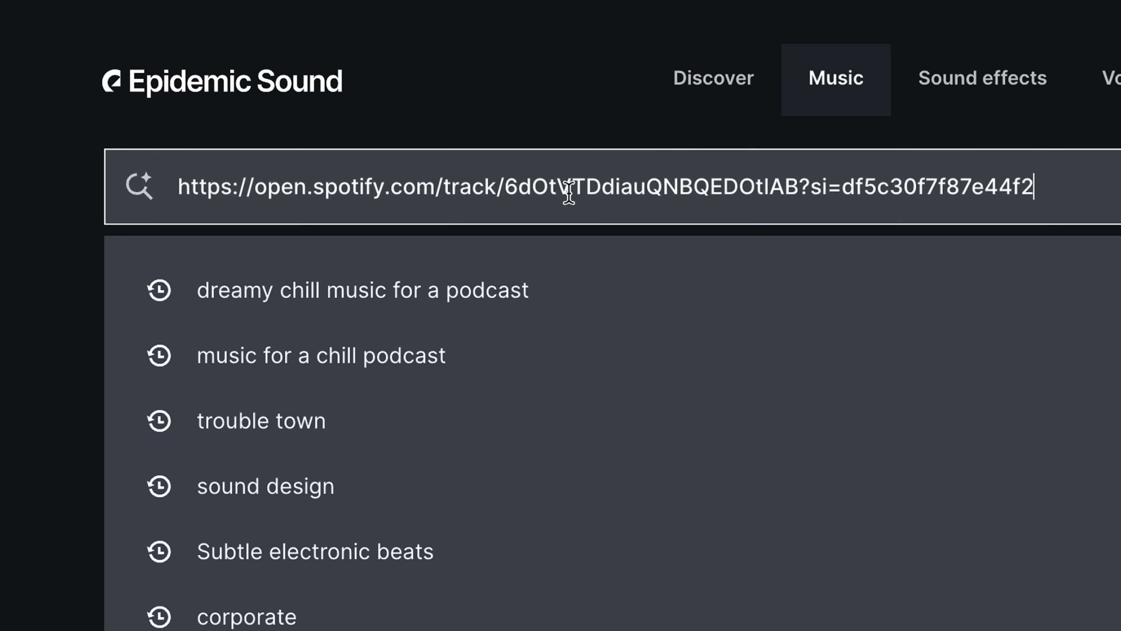
key("Return")
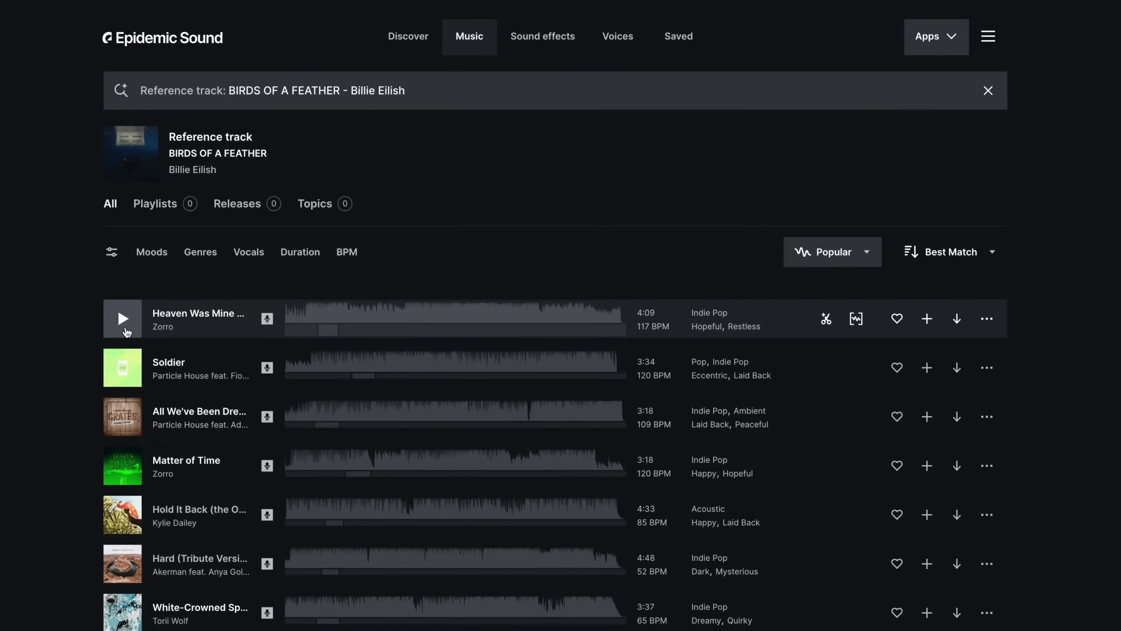
left_click(123, 326)
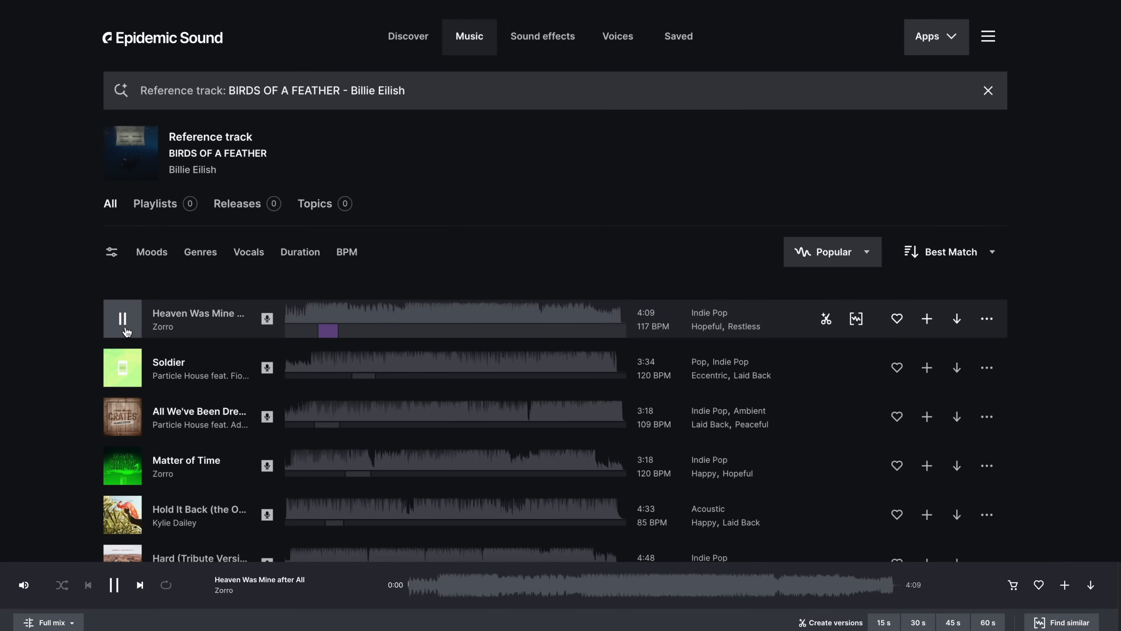
left_click(123, 371)
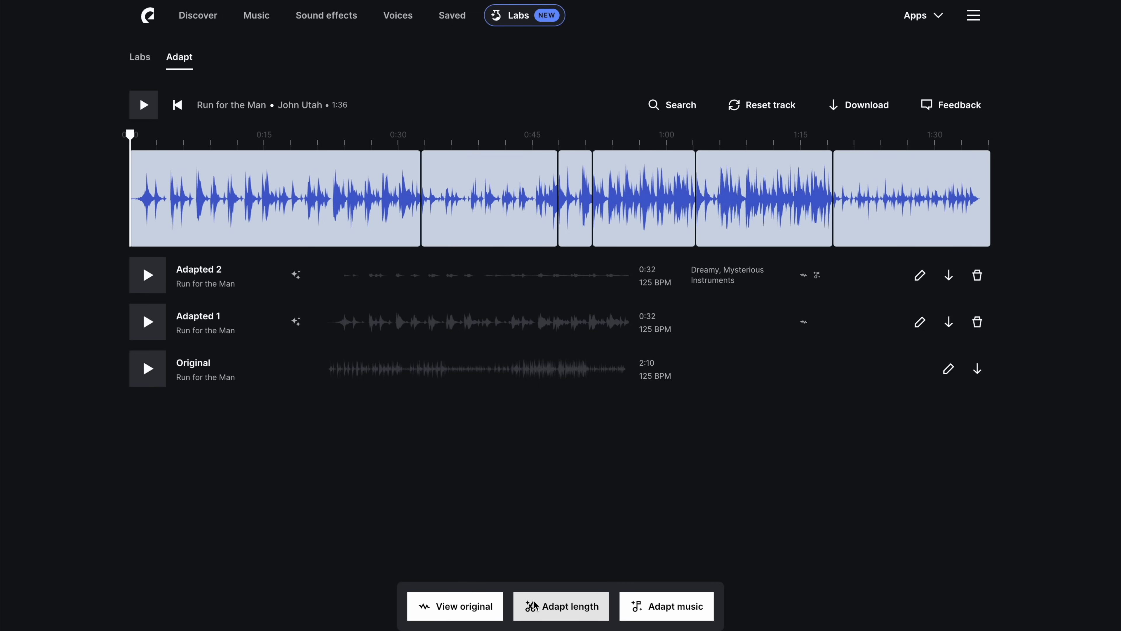
Adapt the length of Run for the Man with the 15s preset and choose a mood in its Adapt music options
left_click(535, 605)
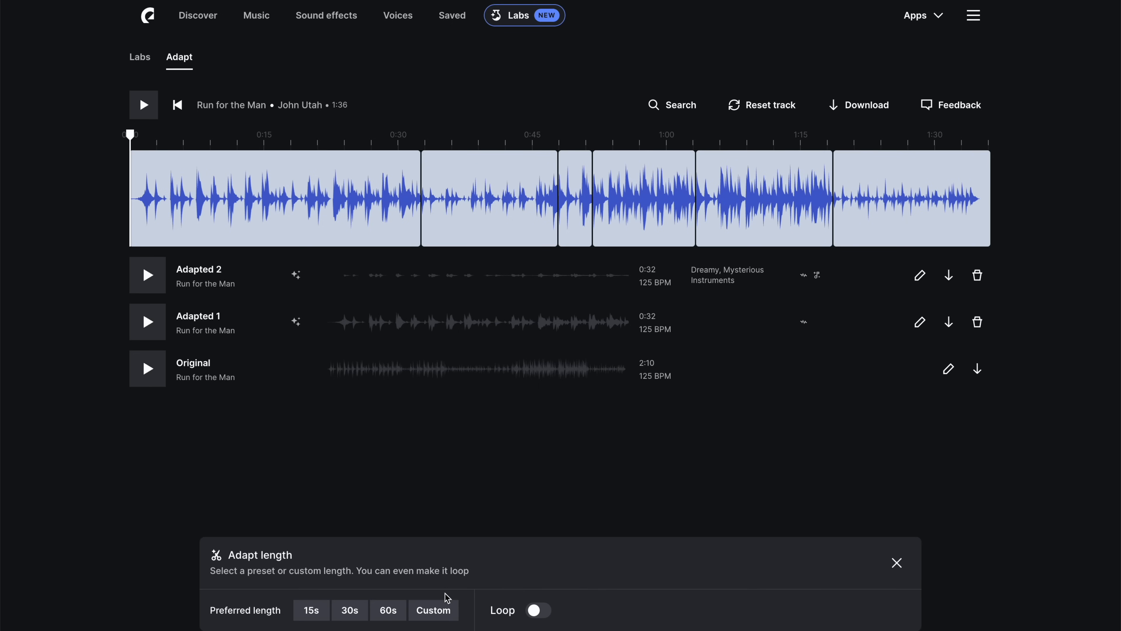
left_click(318, 616)
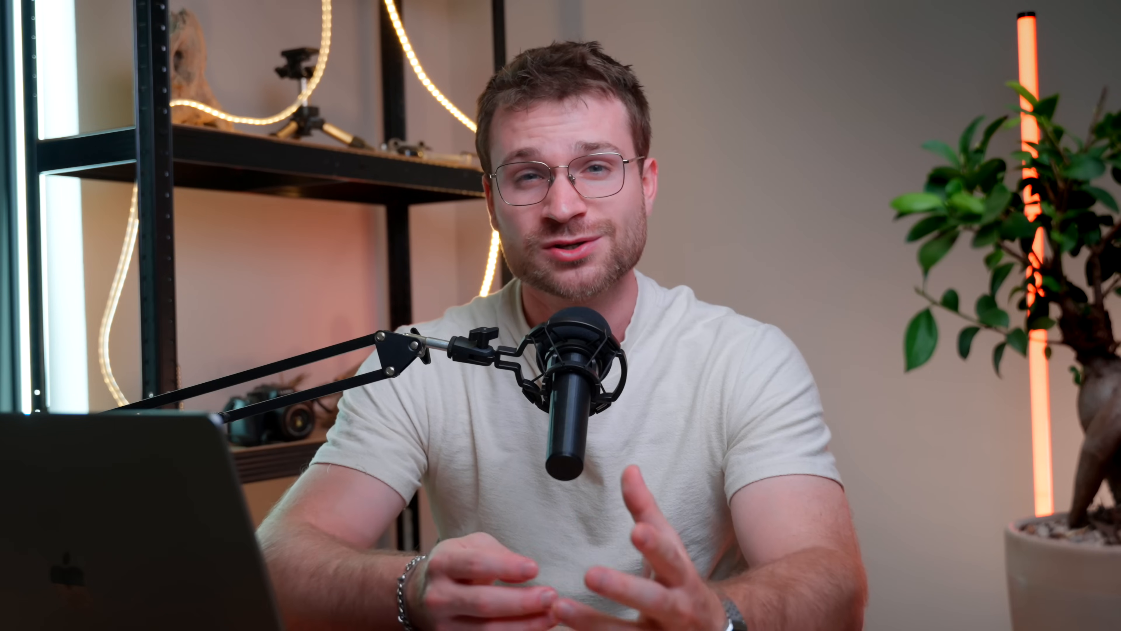
left_click(229, 432)
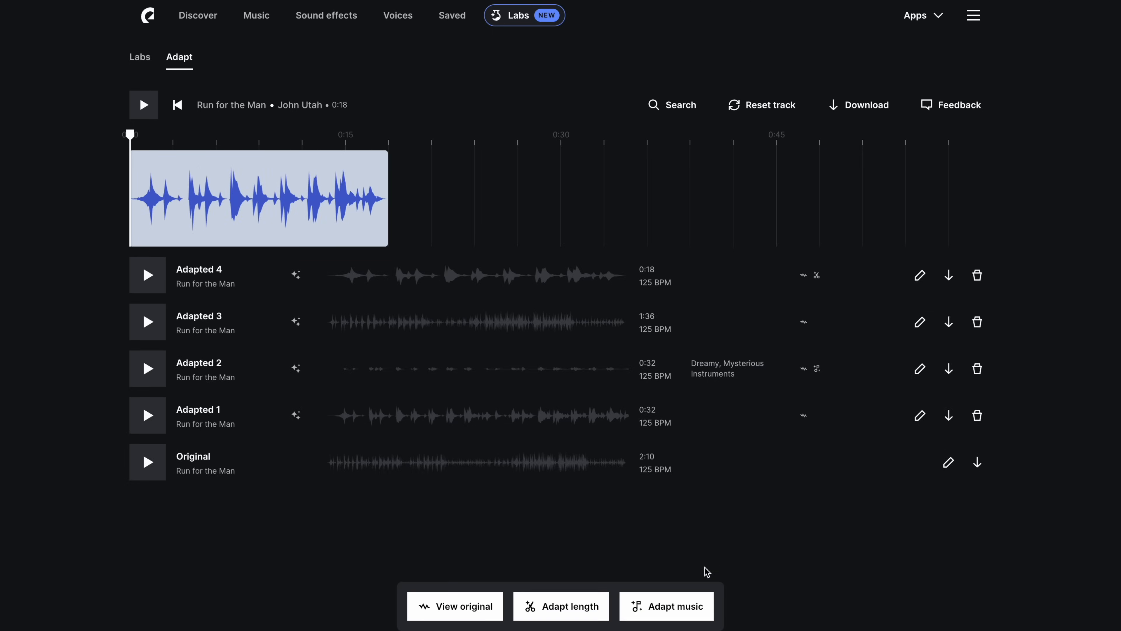
left_click(676, 605)
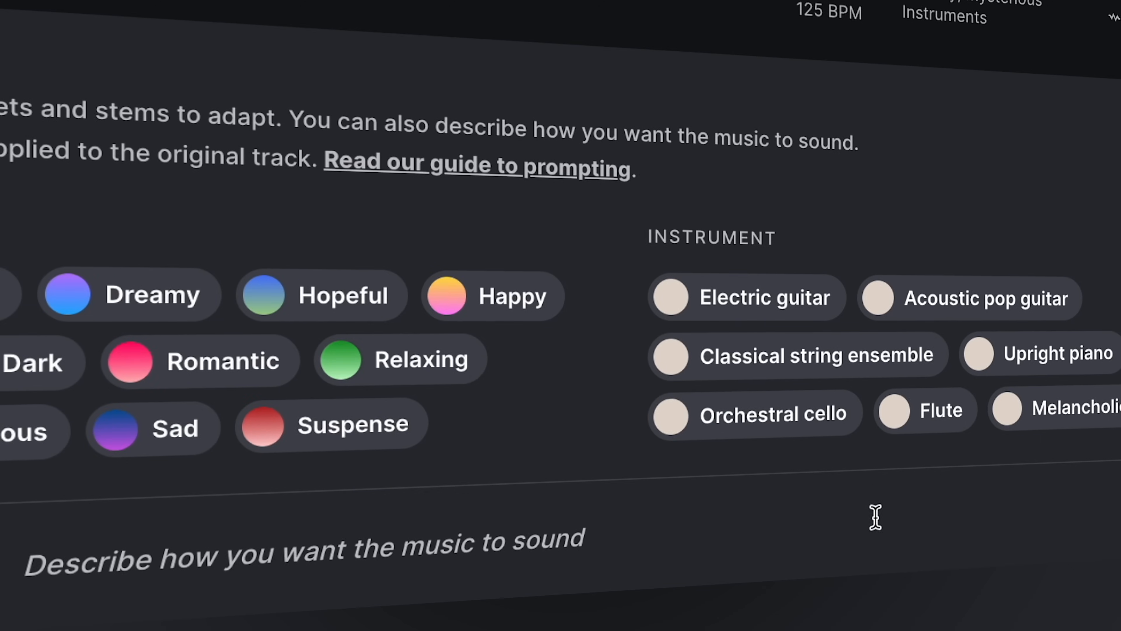
left_click(31, 435)
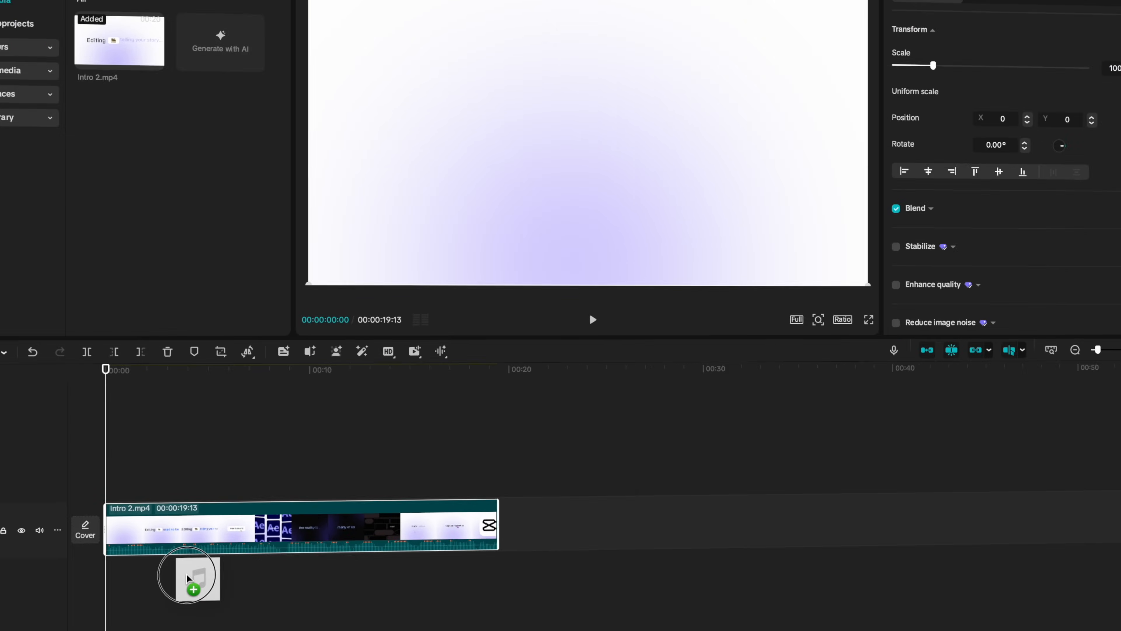
Switch to CapCut and place the adapted Run for the Man audio beneath the Intro 2.mp4 clip at the timeline's start
left_click_drag(188, 576, 190, 591)
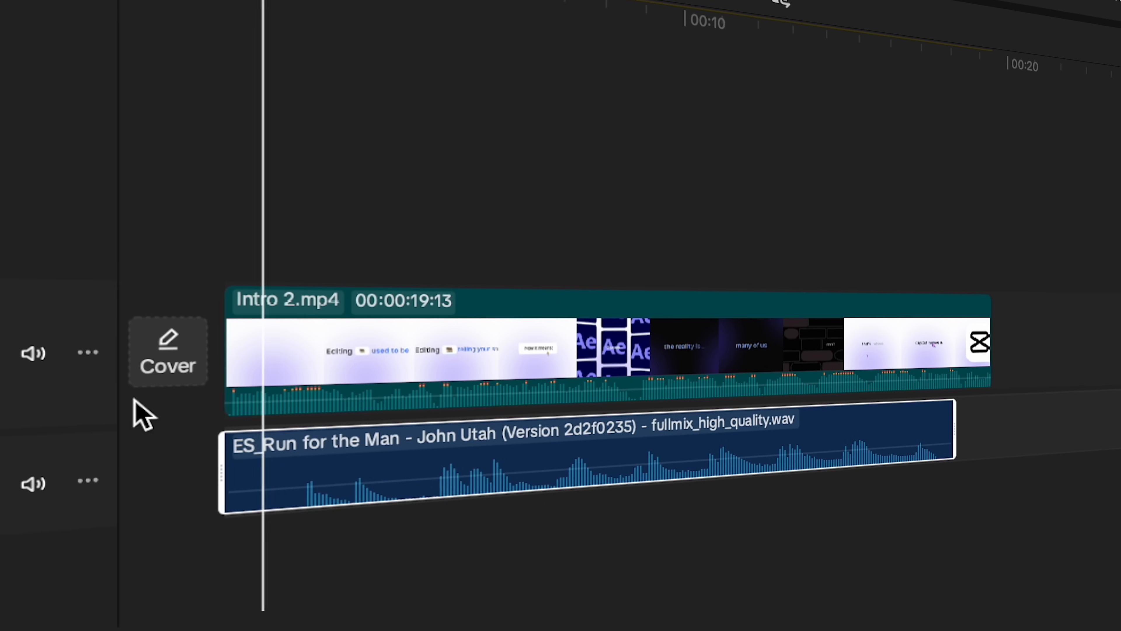
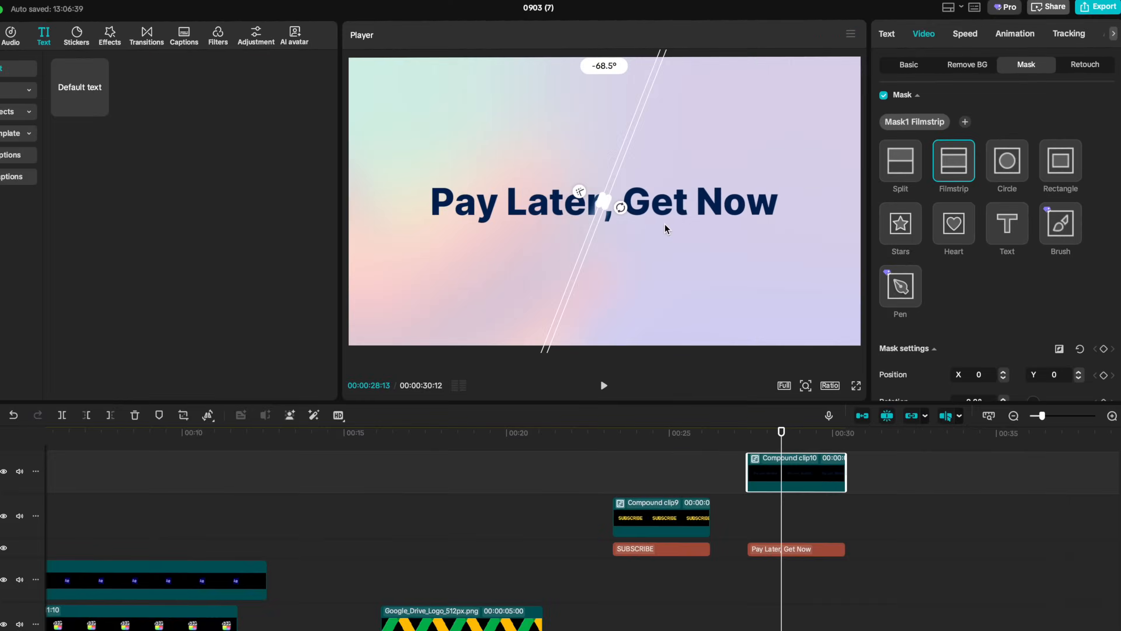
Move the Pay Later, Get Now clip's filmstrip mask just before the text to X -670, Y 37, and keyframe it at the clip's start
left_click_drag(597, 222, 418, 212)
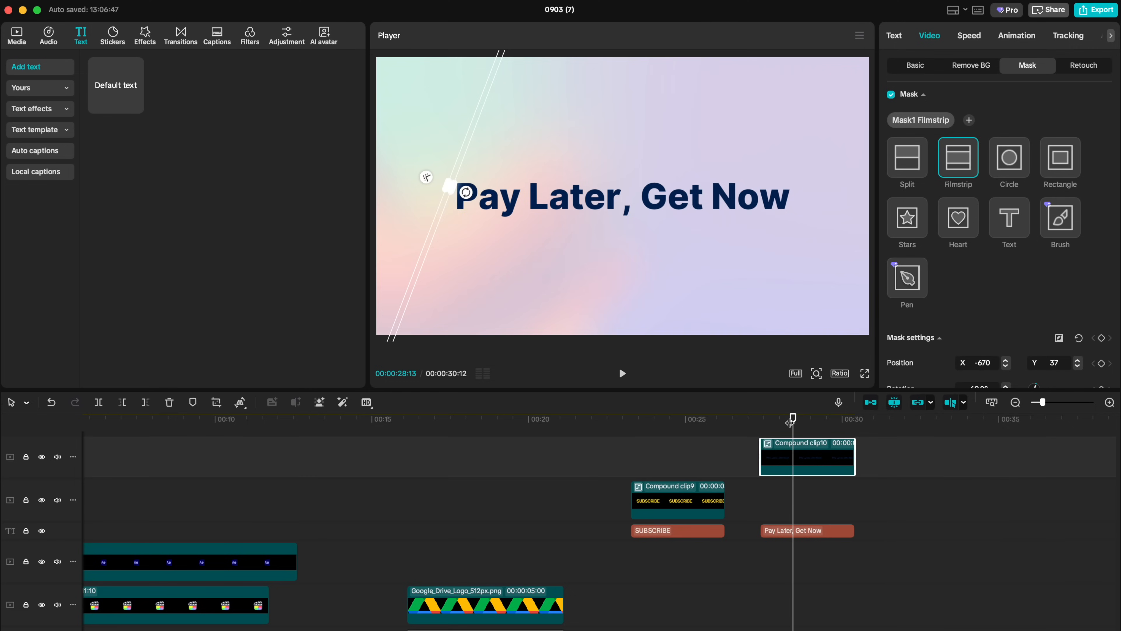
left_click_drag(790, 422, 763, 420)
scroll(993, 317, "down", 3)
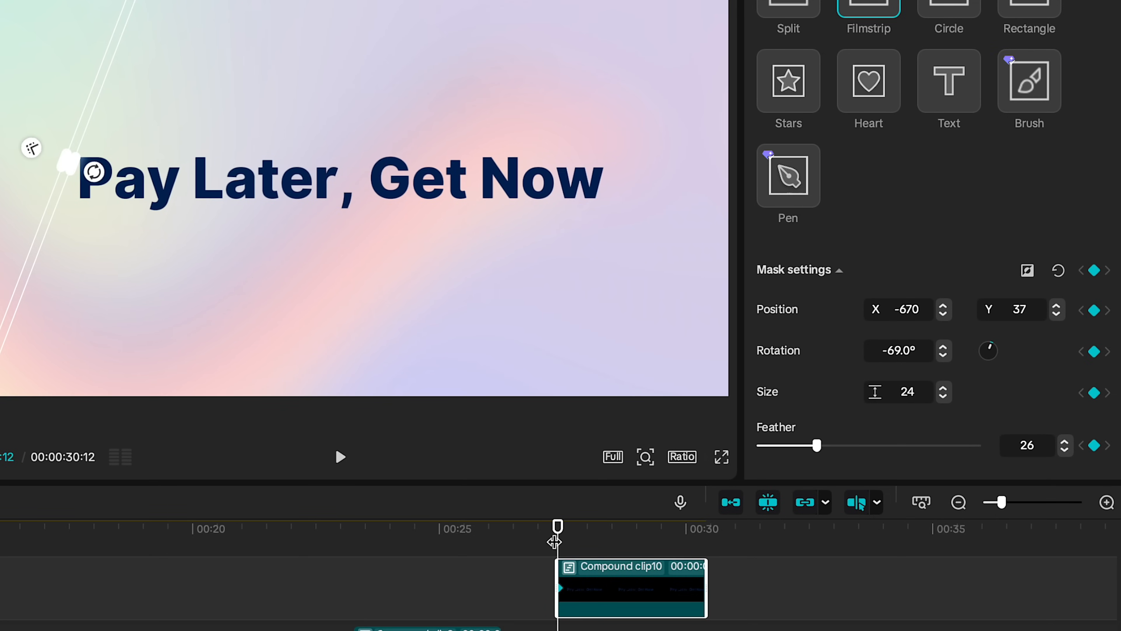
Add a mask keyframe near the end of the Pay Later, Get Now clip, moving the filmstrip past the text, and preview the sweep
left_click_drag(572, 531, 634, 532)
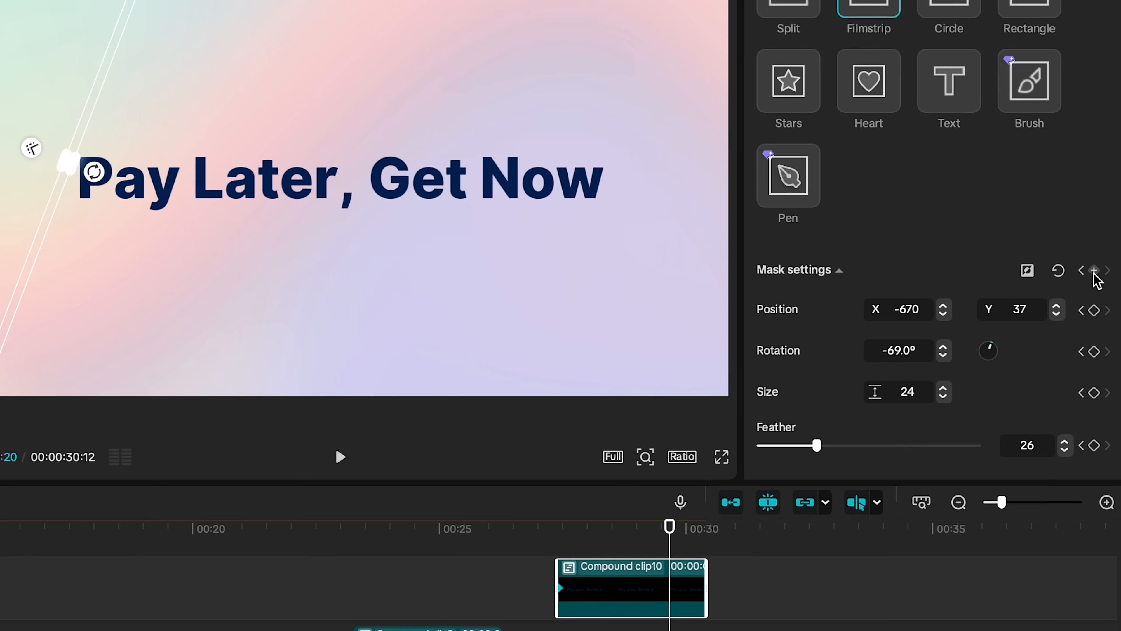
left_click_drag(83, 128, 628, 165)
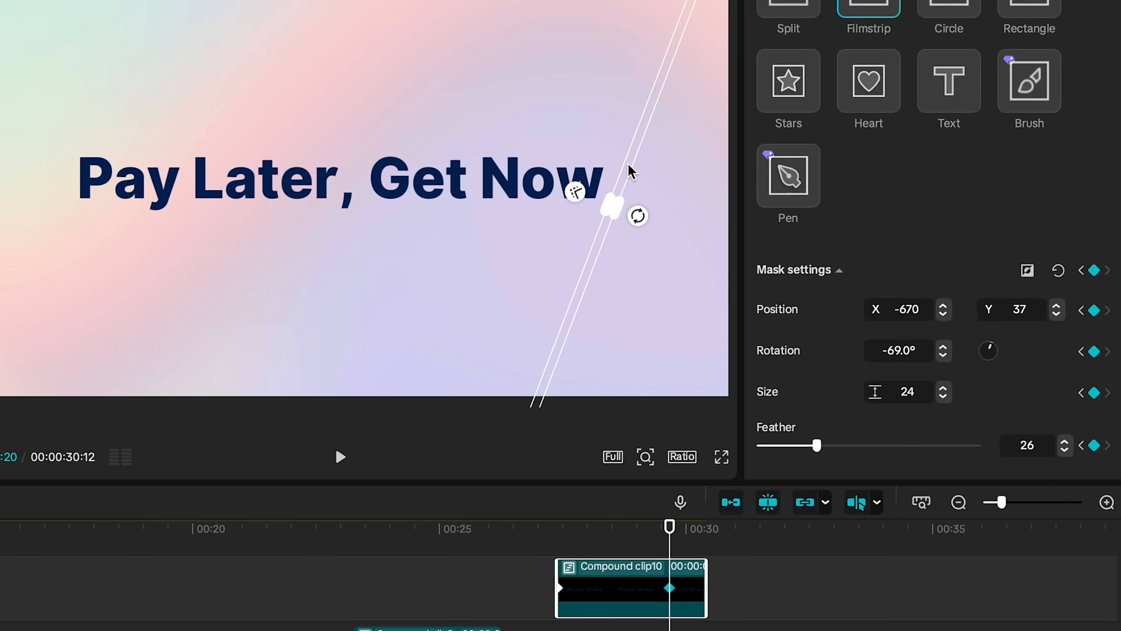
left_click(554, 536)
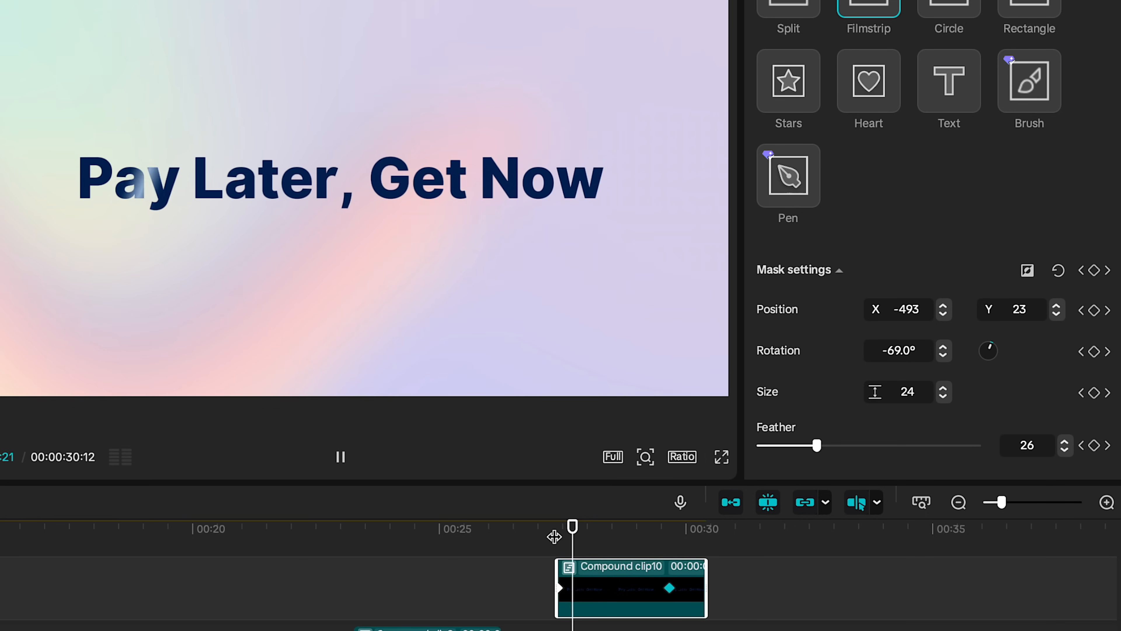
scroll(442, 198, "up", 4)
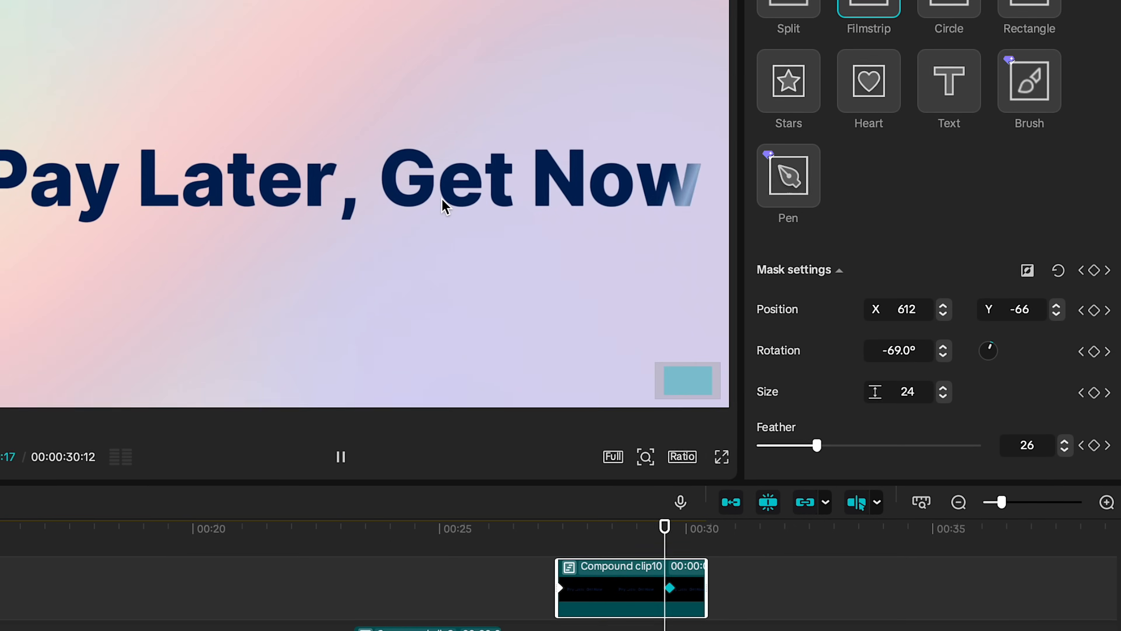
Apply the Quad Ease preset curve to the mask's Position X keyframes on the Pay Later, Get Now compound clip and preview the sweep
key("space")
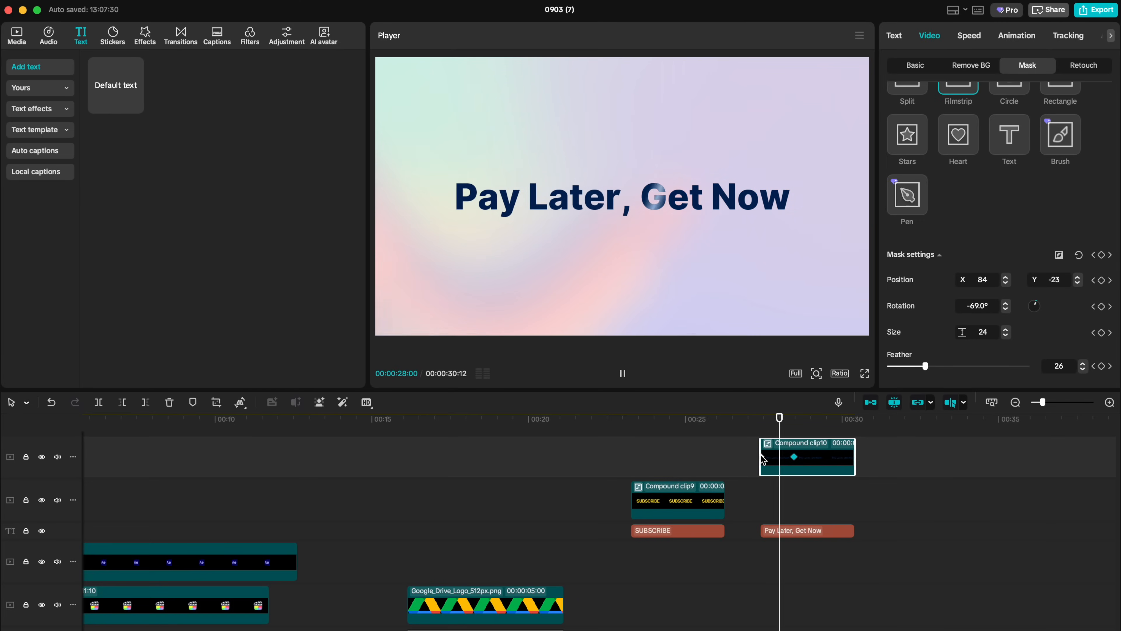
key("space")
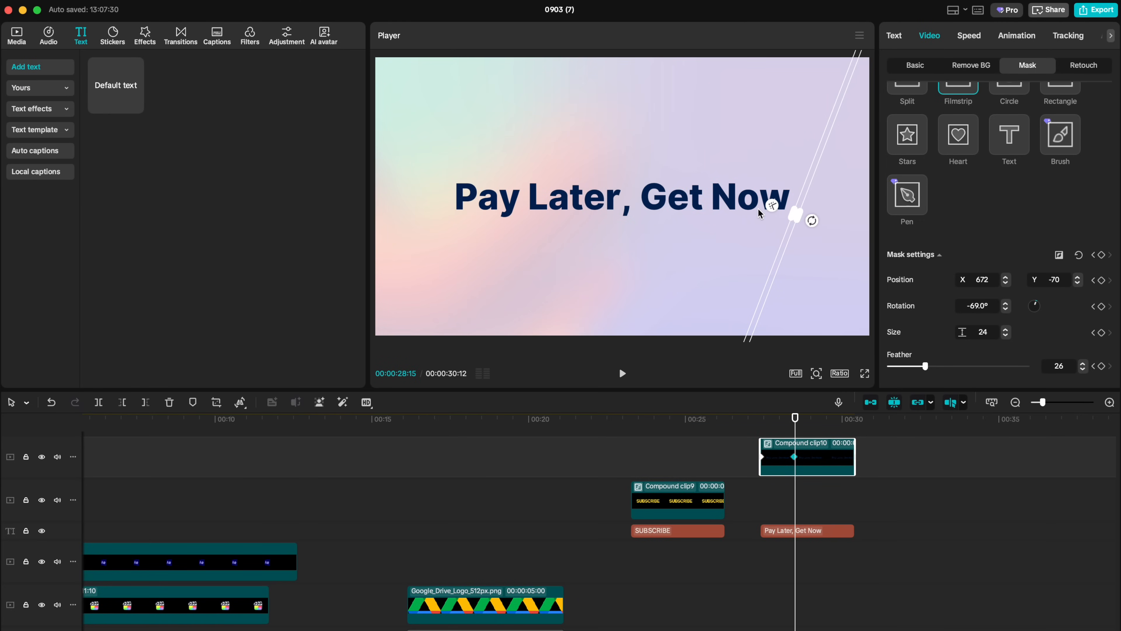
right_click(799, 469)
left_click(847, 630)
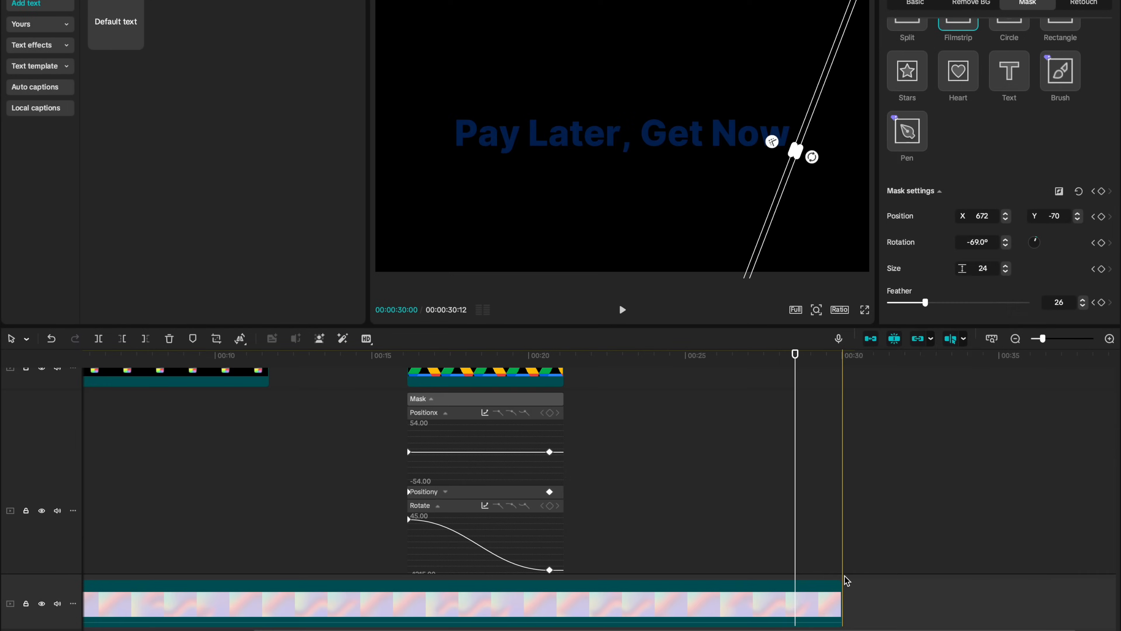
scroll(776, 524, "up", 5)
left_click_drag(638, 416, 426, 513)
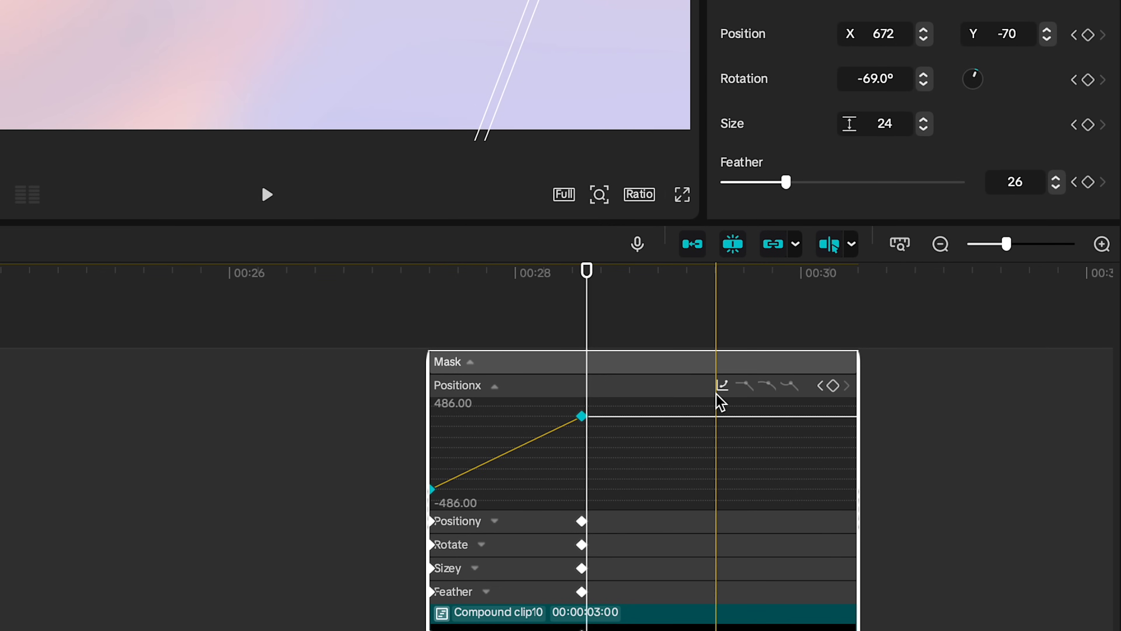
left_click(721, 384)
left_click(635, 594)
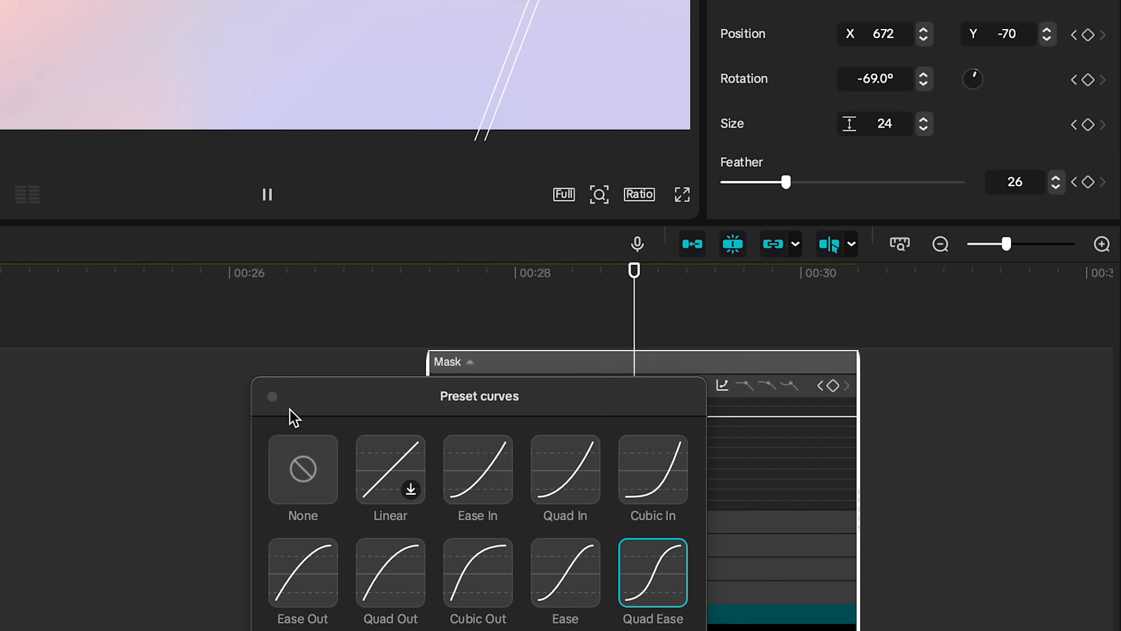
left_click(272, 397)
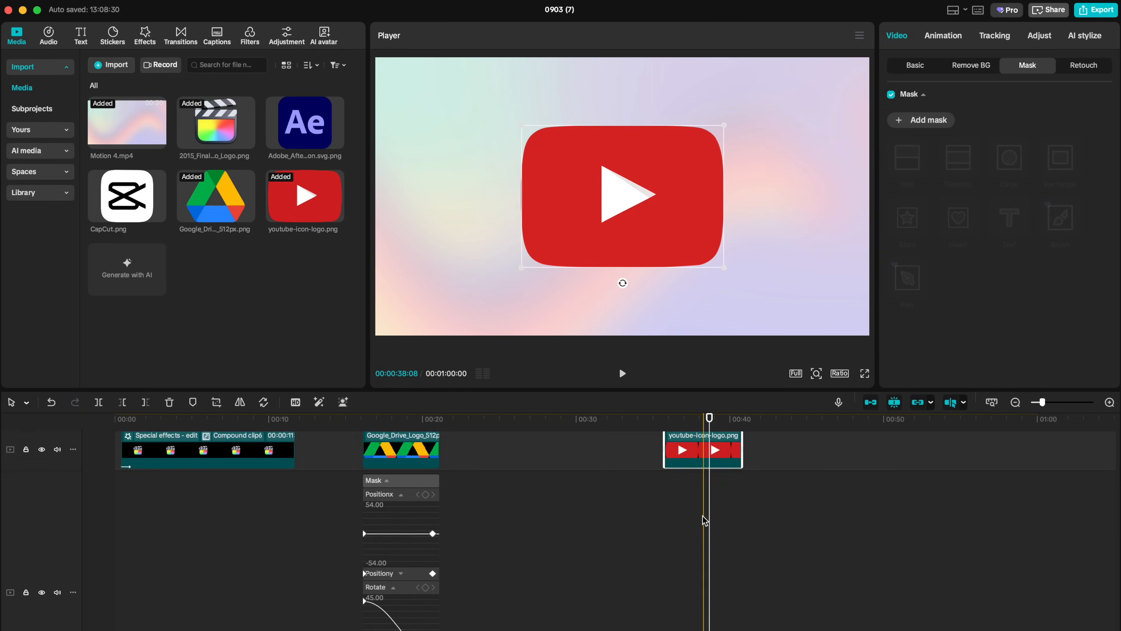
Turn a stacked copy of youtube-icon-logo.png into a compound clip and brighten it by raising the dark end of its Luma curve
scroll(705, 524, "up", 3)
left_click_drag(655, 508, 641, 438)
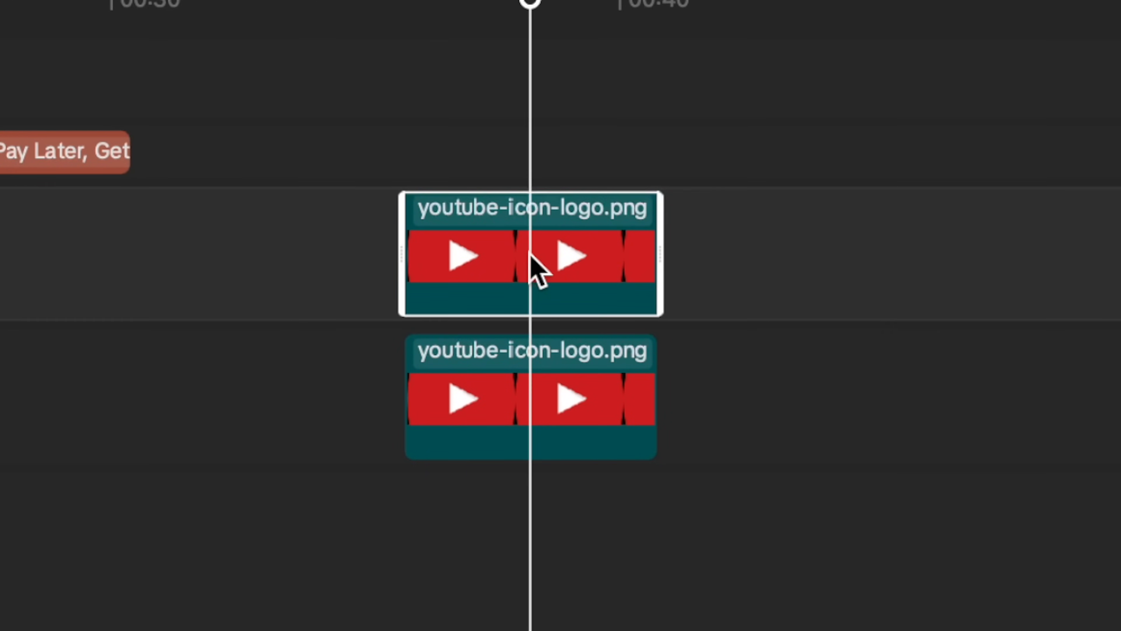
key("alt+g")
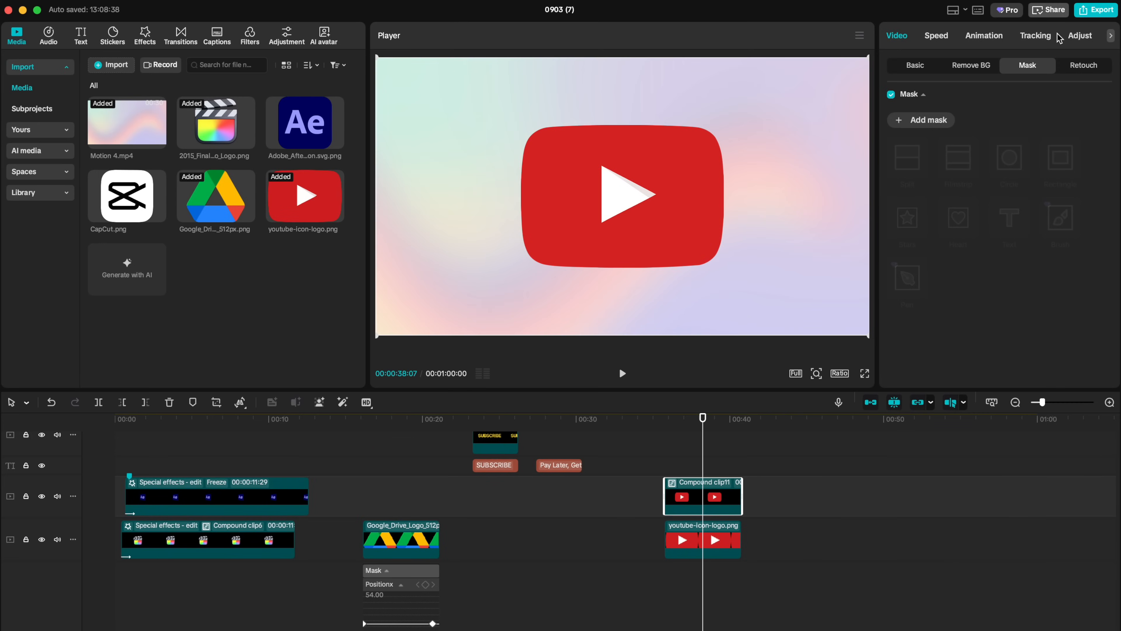
left_click(1083, 37)
left_click_drag(886, 277, 860, 172)
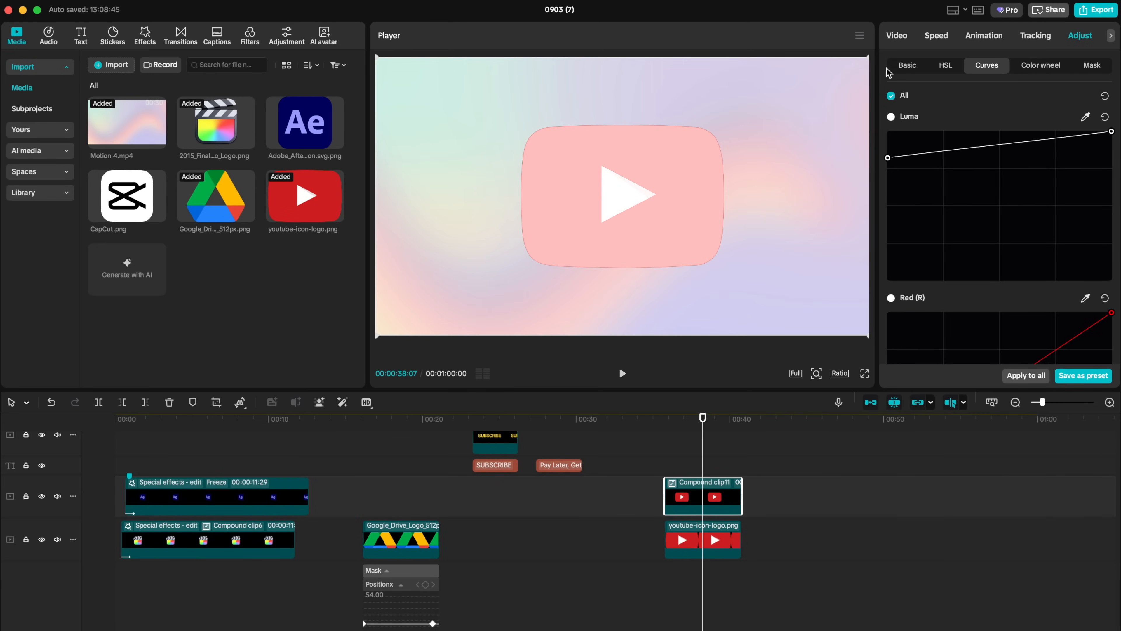
Apply a Filmstrip mask to the brightened YouTube logo clip, narrowed to size 36, feathered and rotated to -53°
left_click(897, 36)
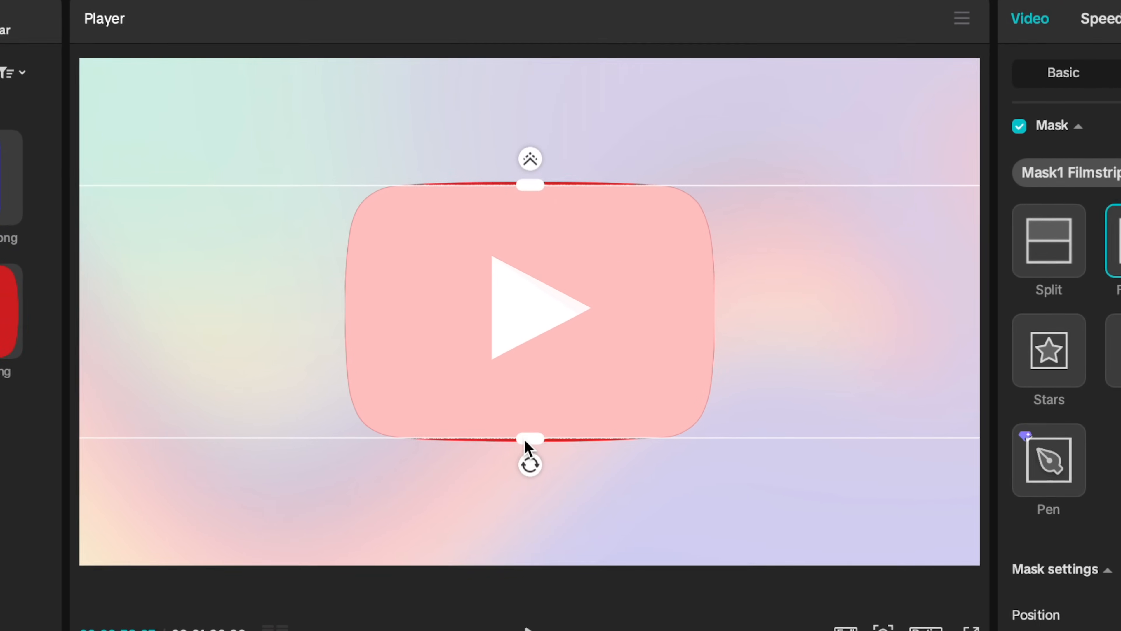
left_click_drag(525, 439, 527, 320)
left_click_drag(529, 270, 529, 238)
left_click_drag(486, 395, 583, 429)
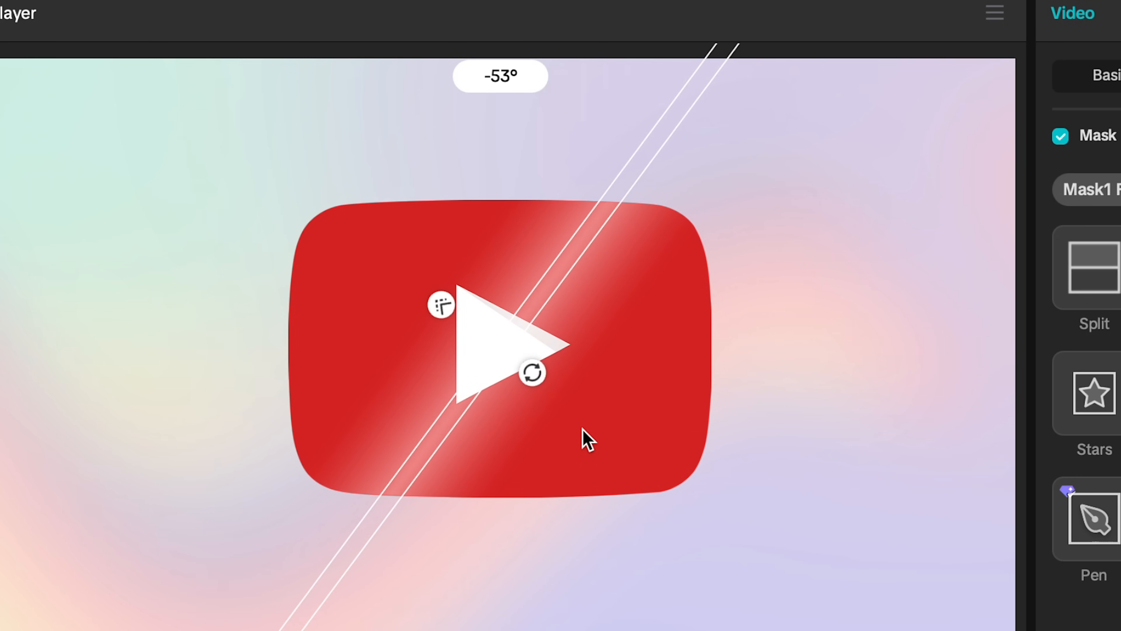
Keyframe the filmstrip mask from X -492, Y 212 at the YouTube clip's start to past the logo at 00:00:39:03, and preview it
left_click_drag(426, 450, 164, 334)
scroll(1016, 247, "down", 2)
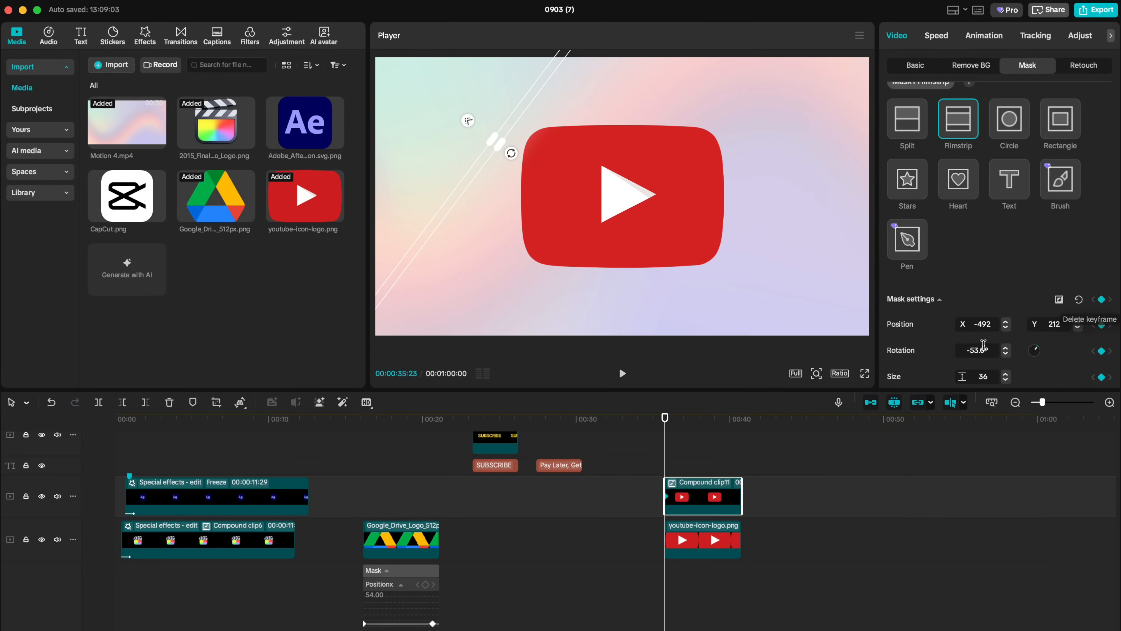
left_click_drag(665, 418, 716, 422)
left_click_drag(437, 204, 720, 281)
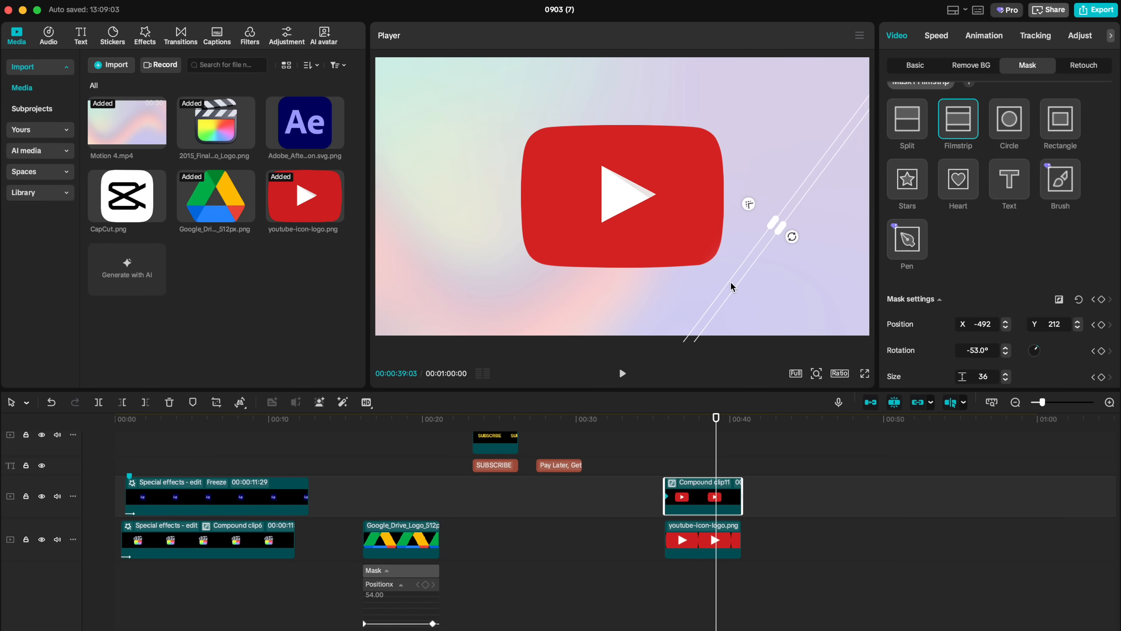
left_click(665, 466)
key("space")
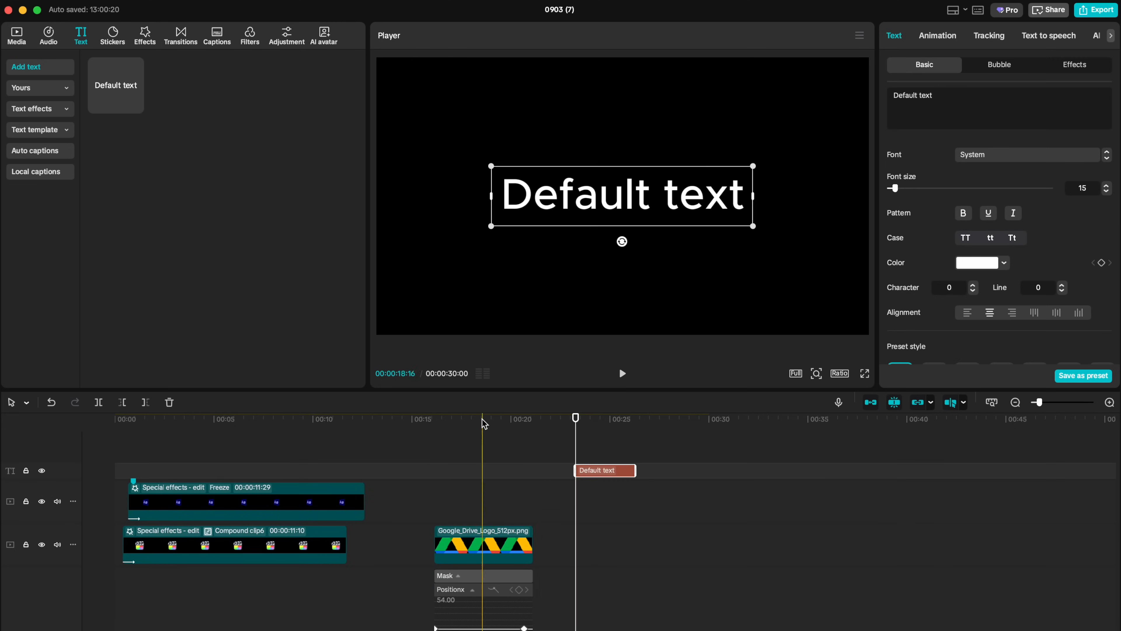
Replace the default text with SUBSCRIBE in Inter Extra Bold, set character spacing to -1 and color it orange-red
left_click_drag(964, 128, 893, 95)
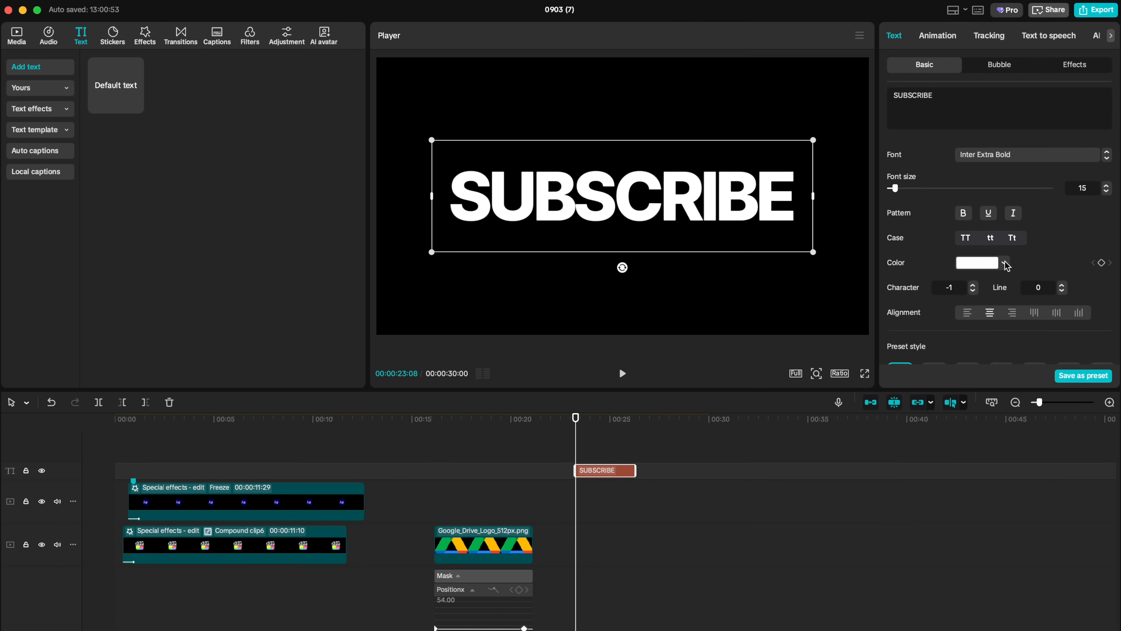
left_click(1005, 263)
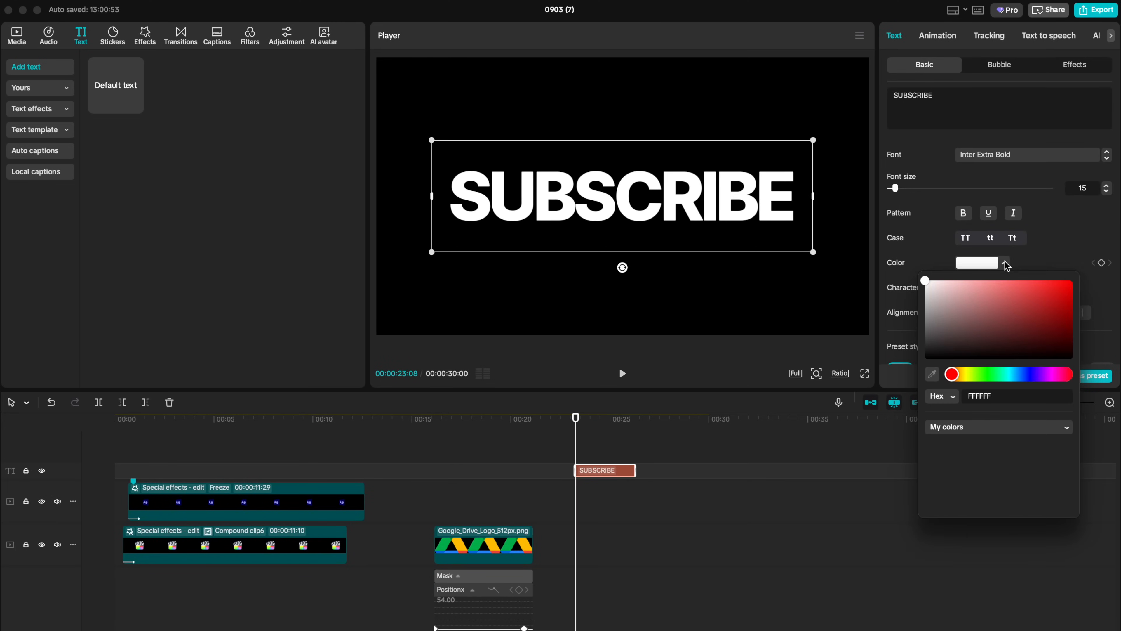
left_click(996, 305)
left_click_drag(954, 375, 980, 374)
left_click(1053, 281)
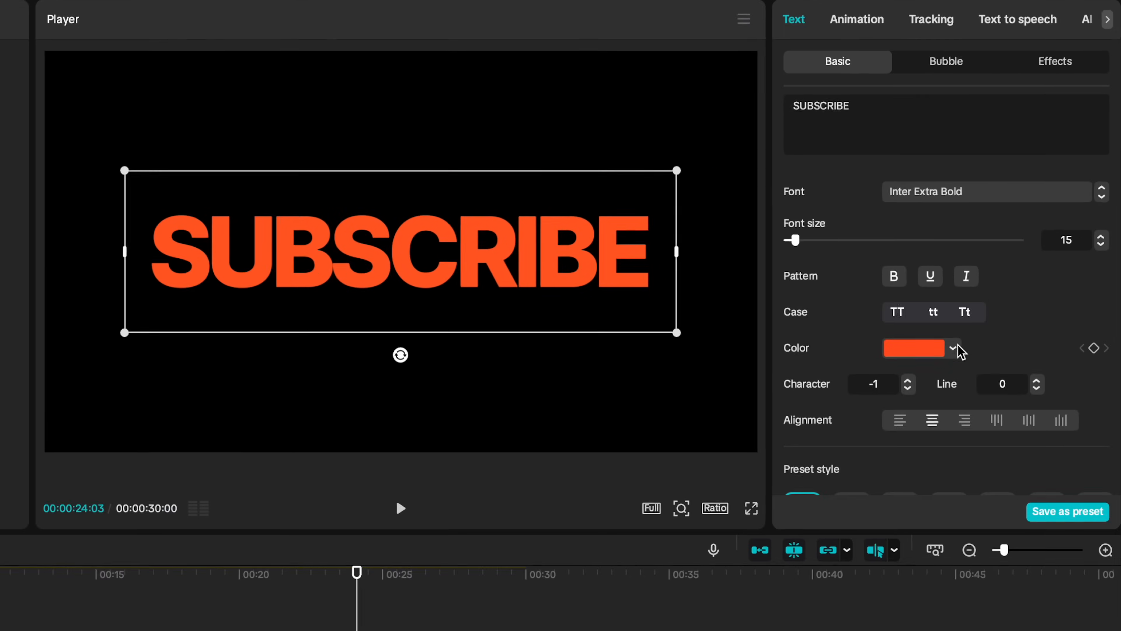
Set the stacked copy of the SUBSCRIBE text to color FFD21E and make it a compound clip
left_click(1004, 263)
left_click_drag(866, 544, 885, 550)
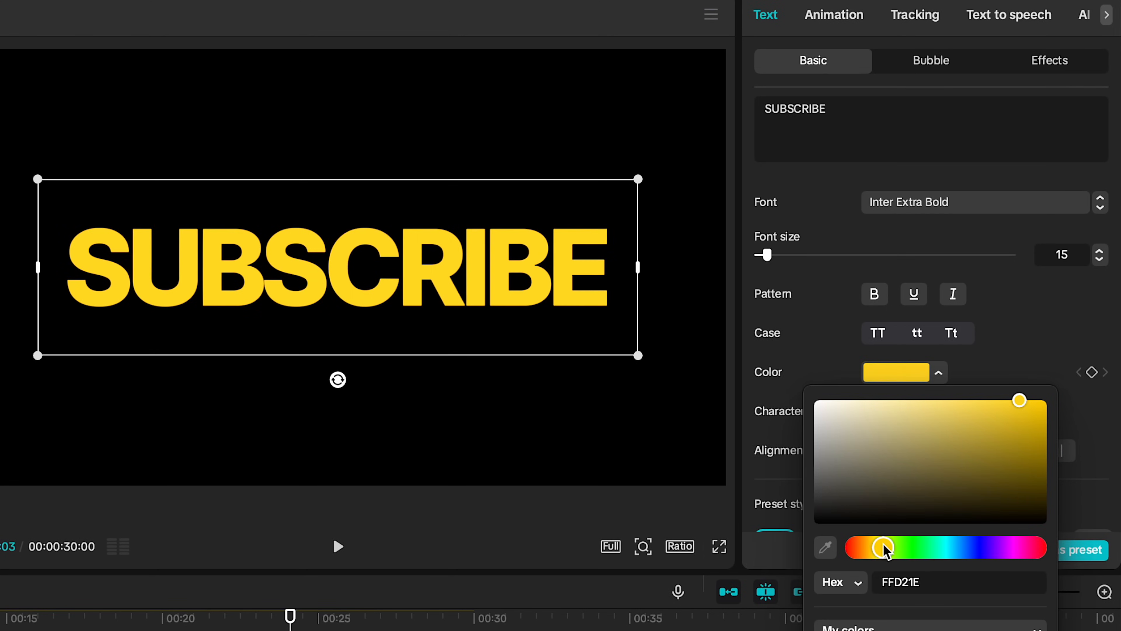
left_click(594, 475)
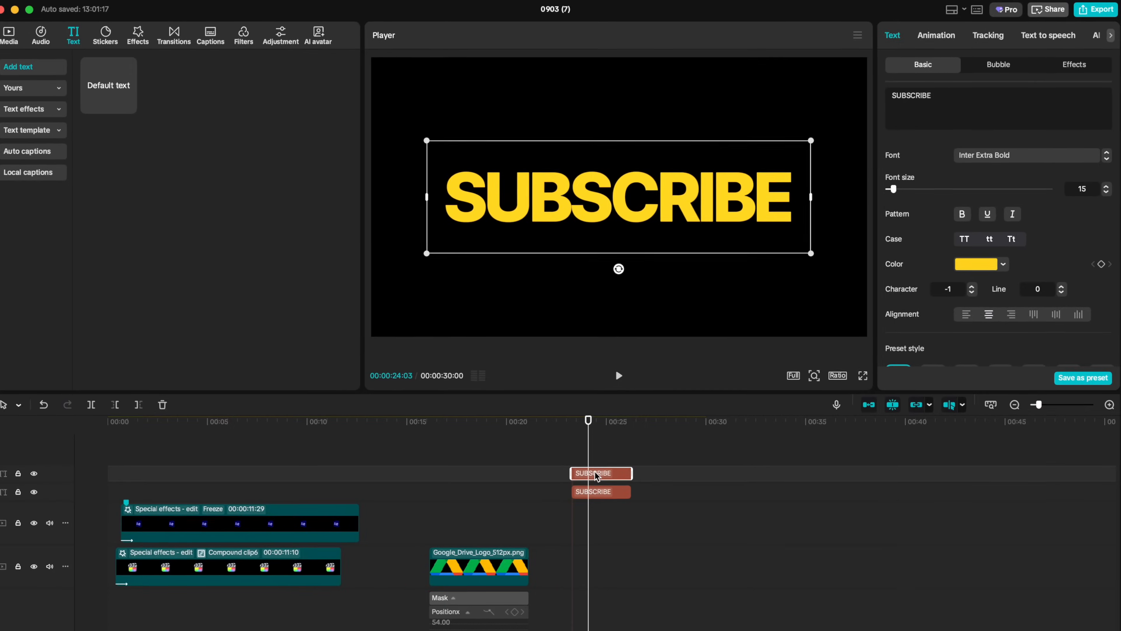
key("alt+g")
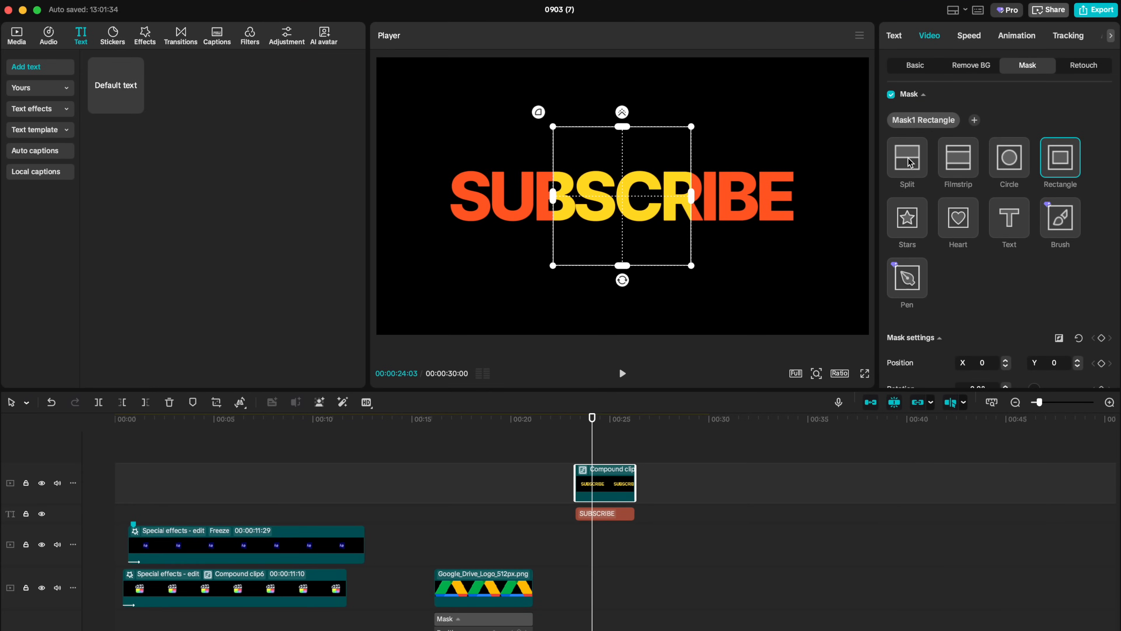
Apply a Split mask with feather 50 to the yellow SUBSCRIBE clip and shift its dividing line slightly lower
left_click(903, 159)
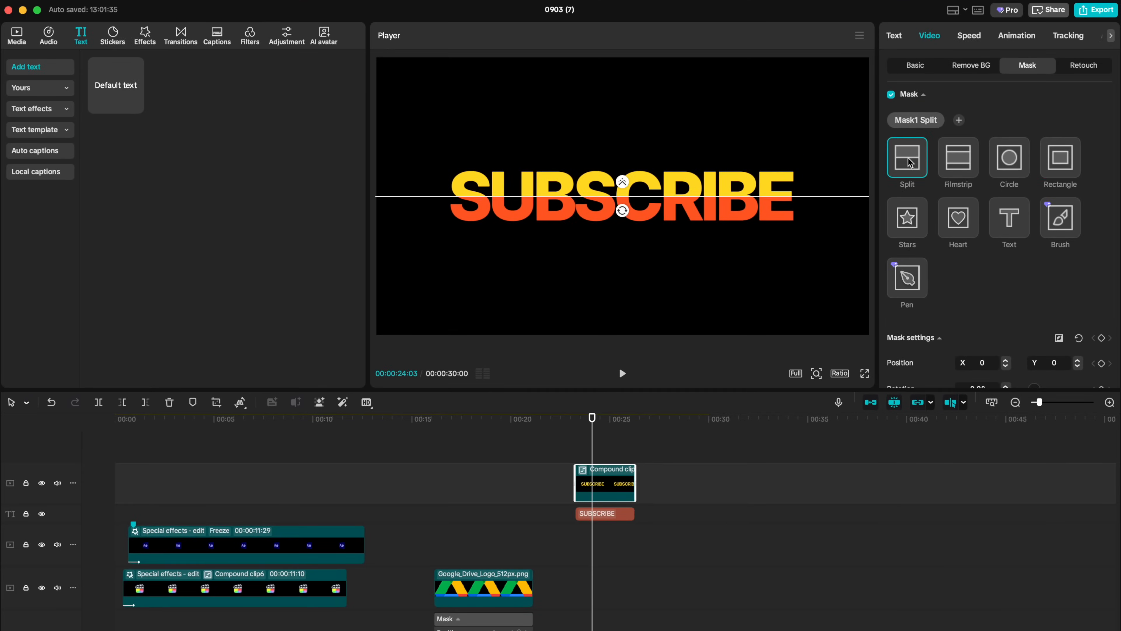
left_click_drag(757, 522, 869, 524)
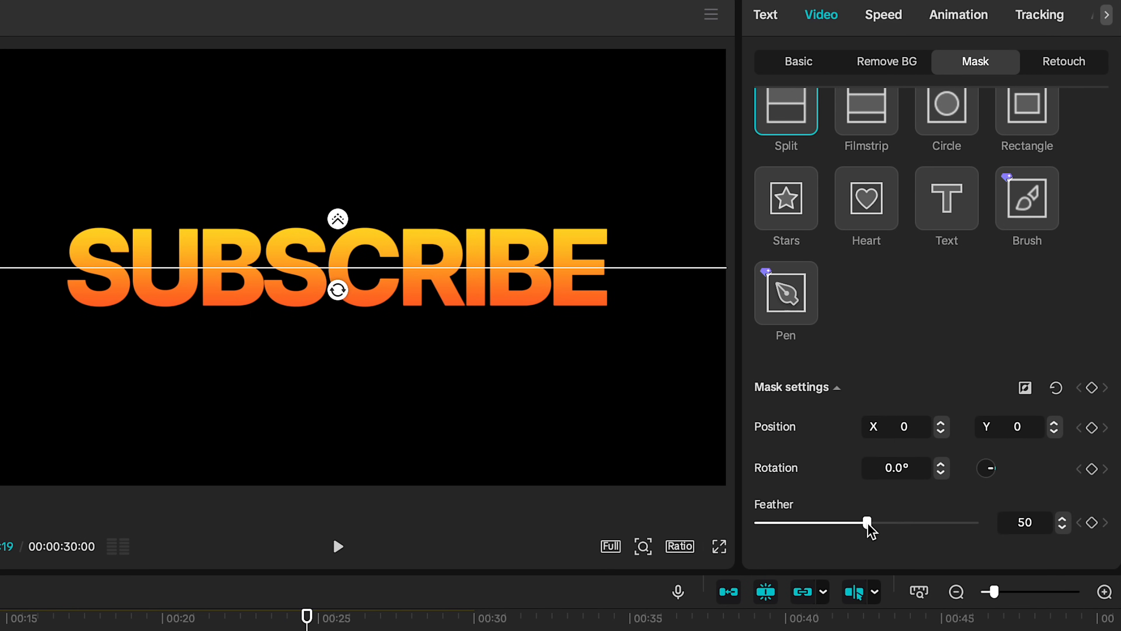
left_click_drag(386, 276, 382, 301)
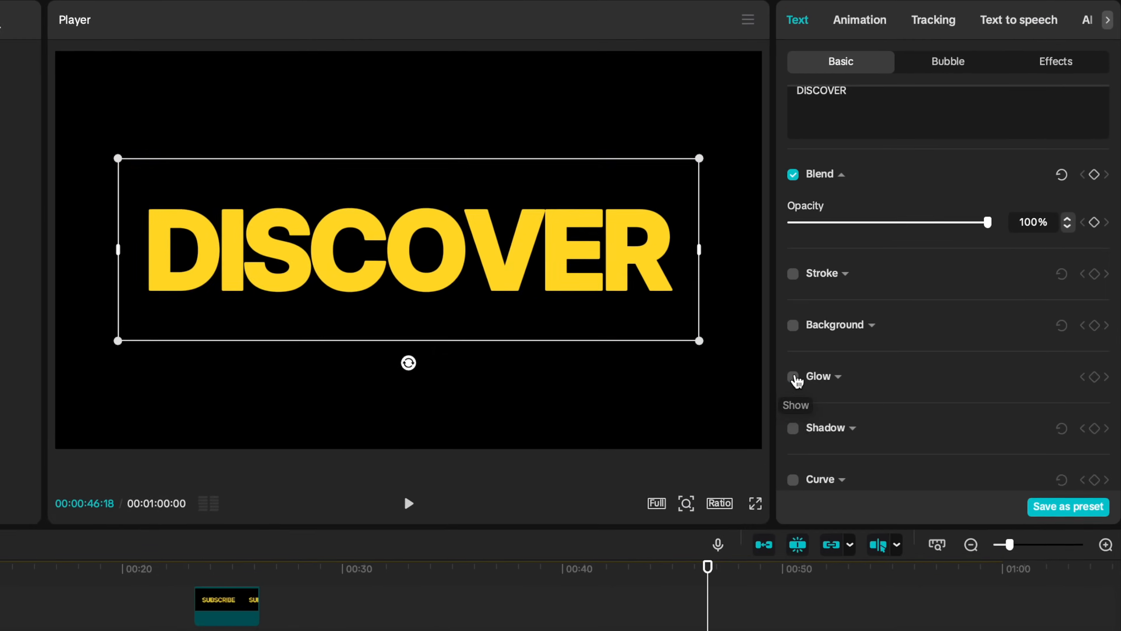
Enable Glow on the DISCOVER text using the plain soft glow style, with intensity 31 and range 53
left_click(891, 284)
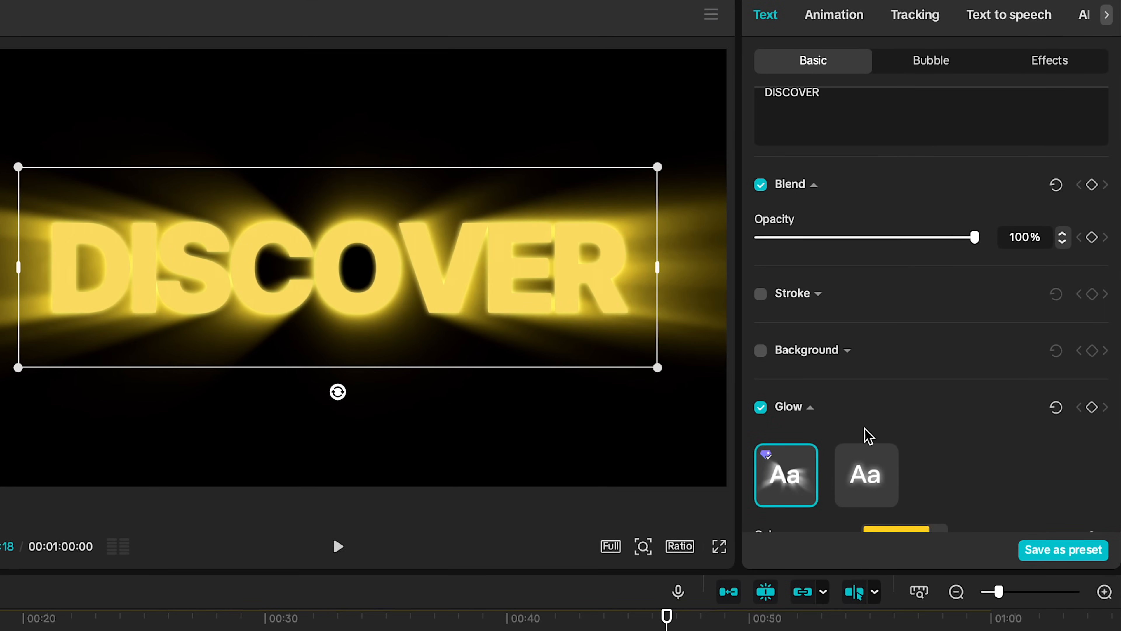
scroll(866, 429, "down", 2)
left_click(865, 400)
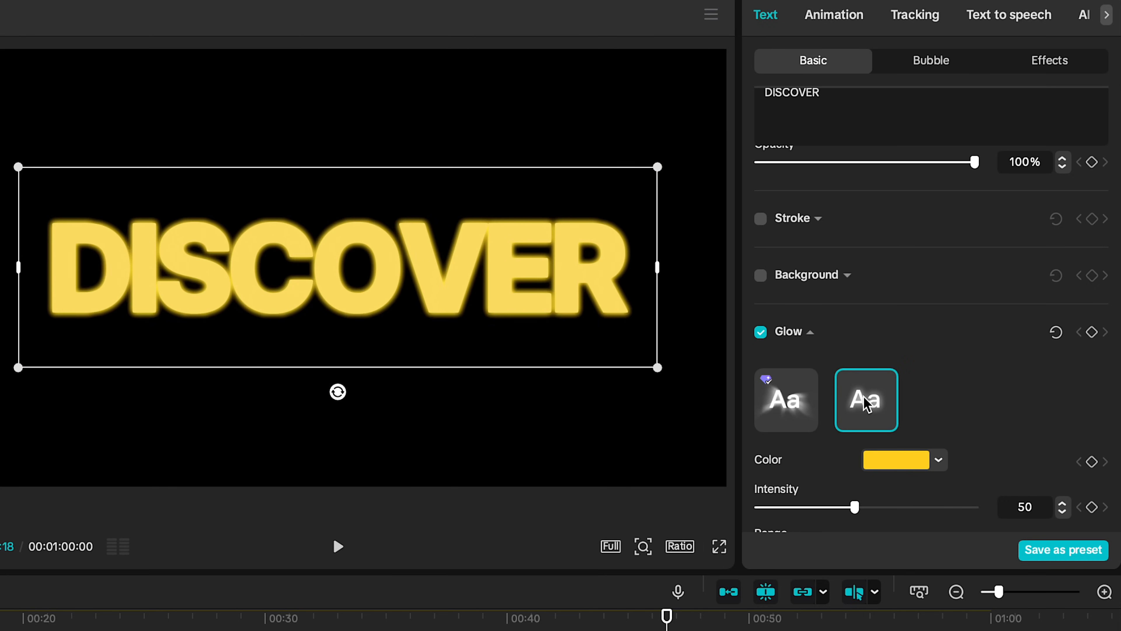
scroll(864, 442, "down", 3)
left_click_drag(855, 415, 819, 415)
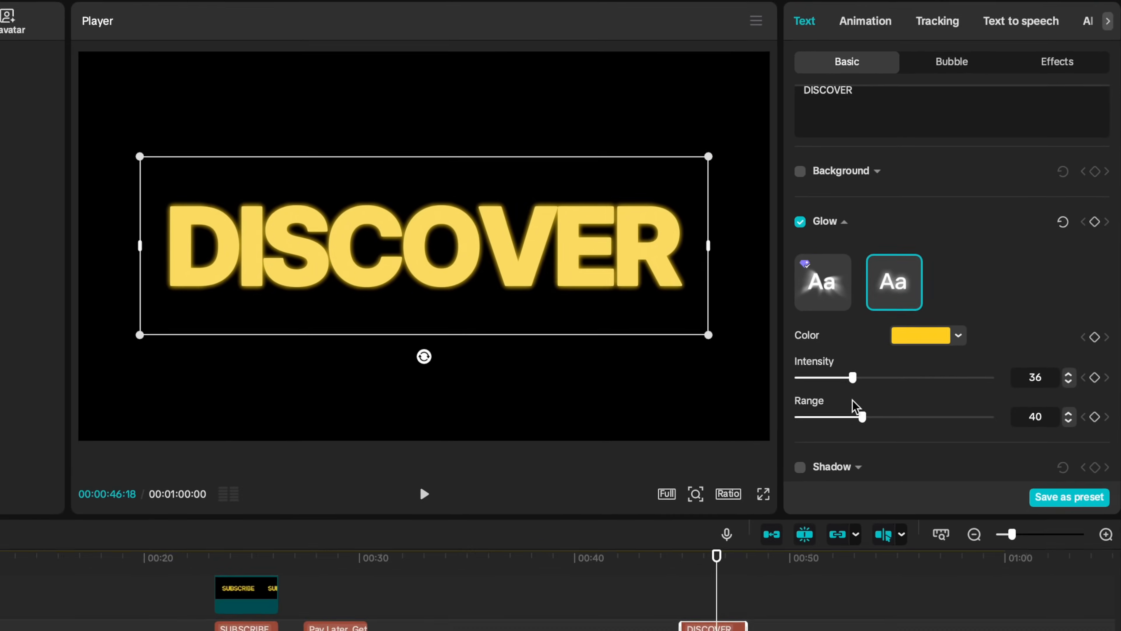
left_click_drag(859, 421, 886, 422)
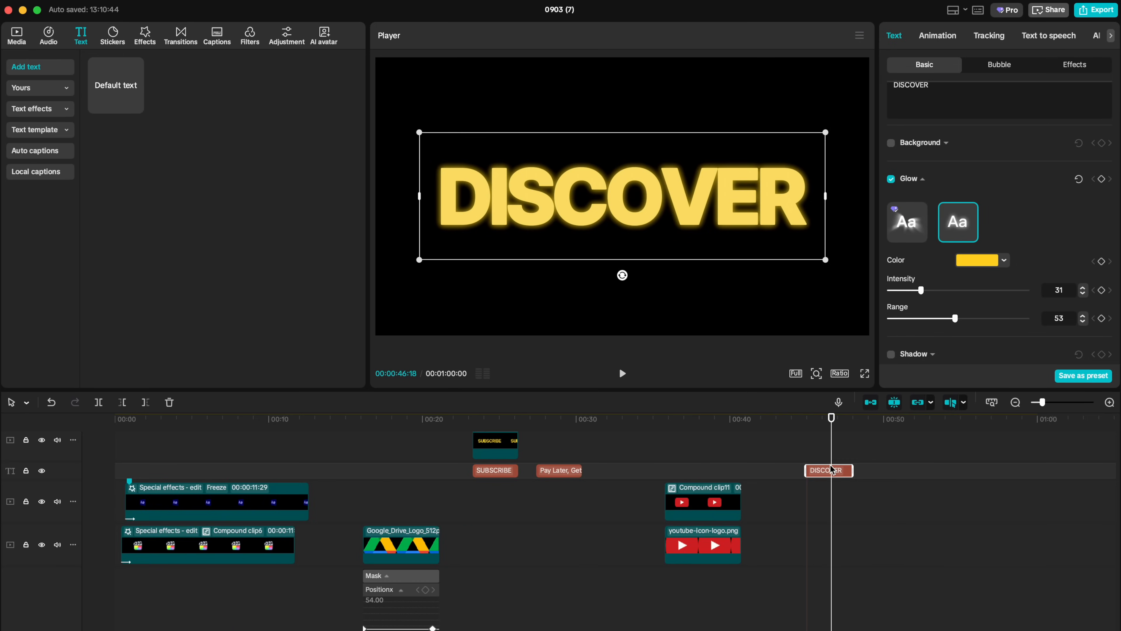
Make the glowing DISCOVER text a compound clip and apply a Circle mask sized 310 by 311 with feather 25
key("alt+g")
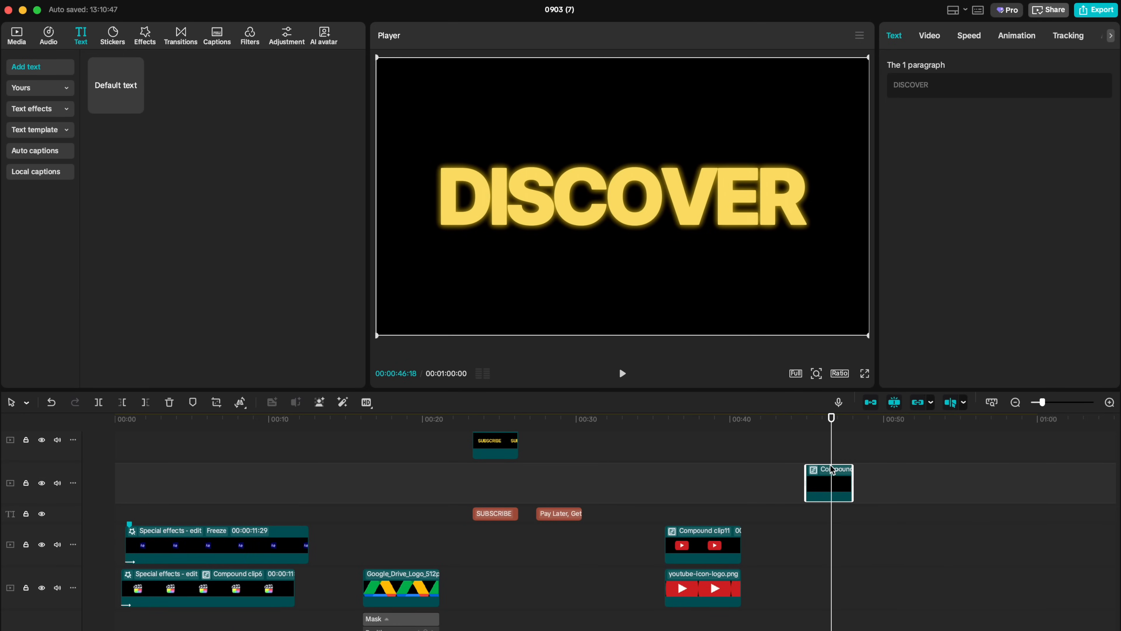
left_click(929, 36)
left_click(922, 129)
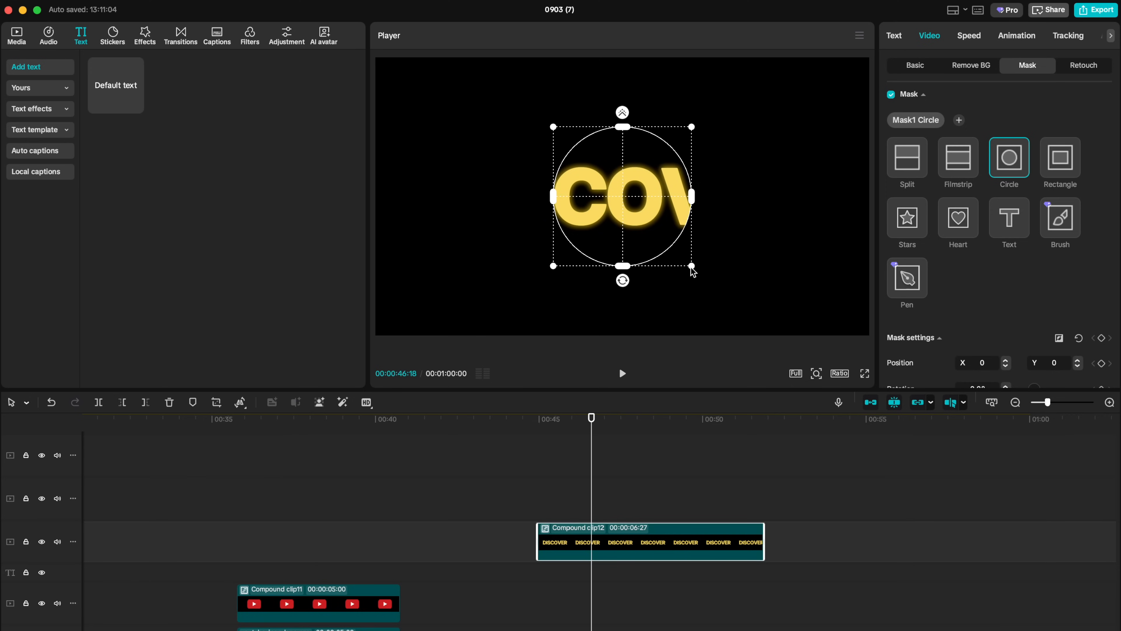
left_click_drag(693, 268, 674, 255)
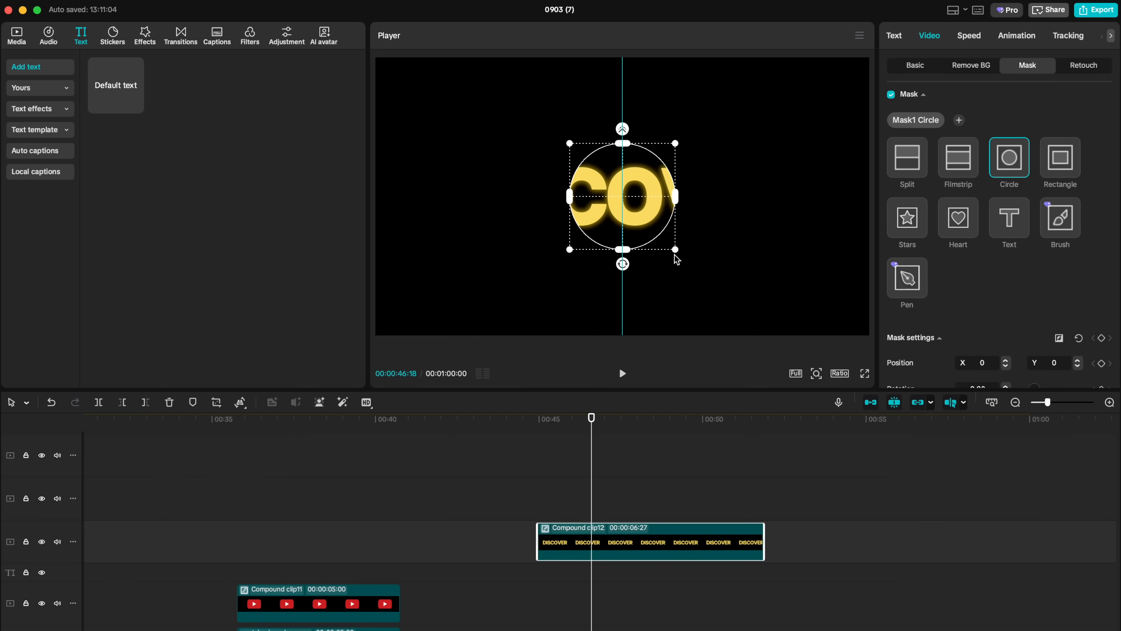
scroll(948, 306, "down", 5)
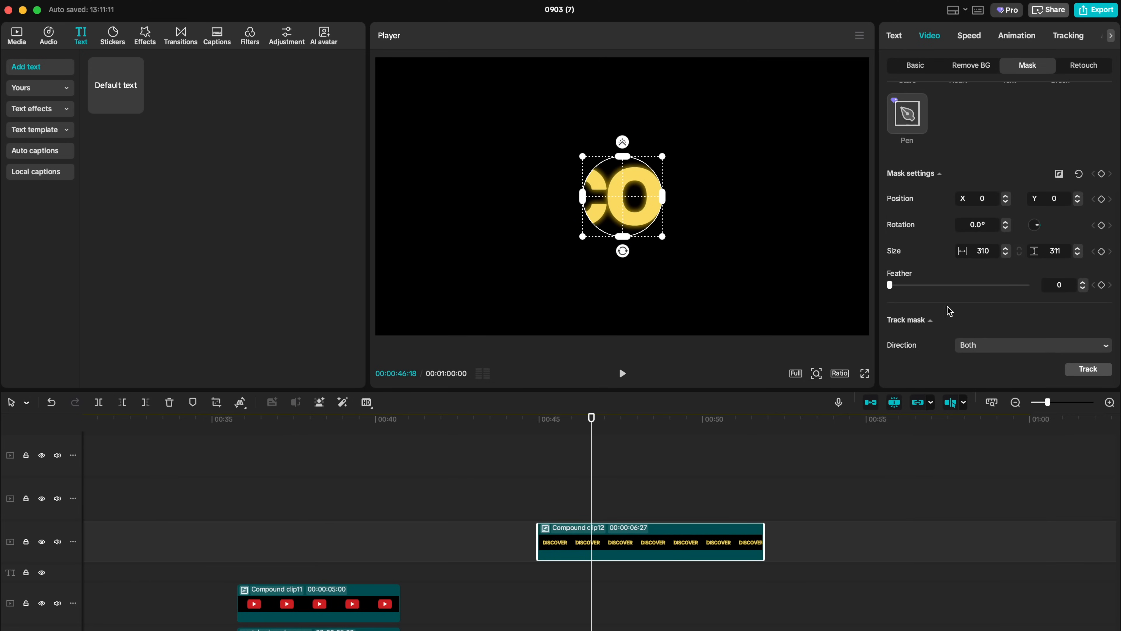
left_click_drag(892, 284, 924, 285)
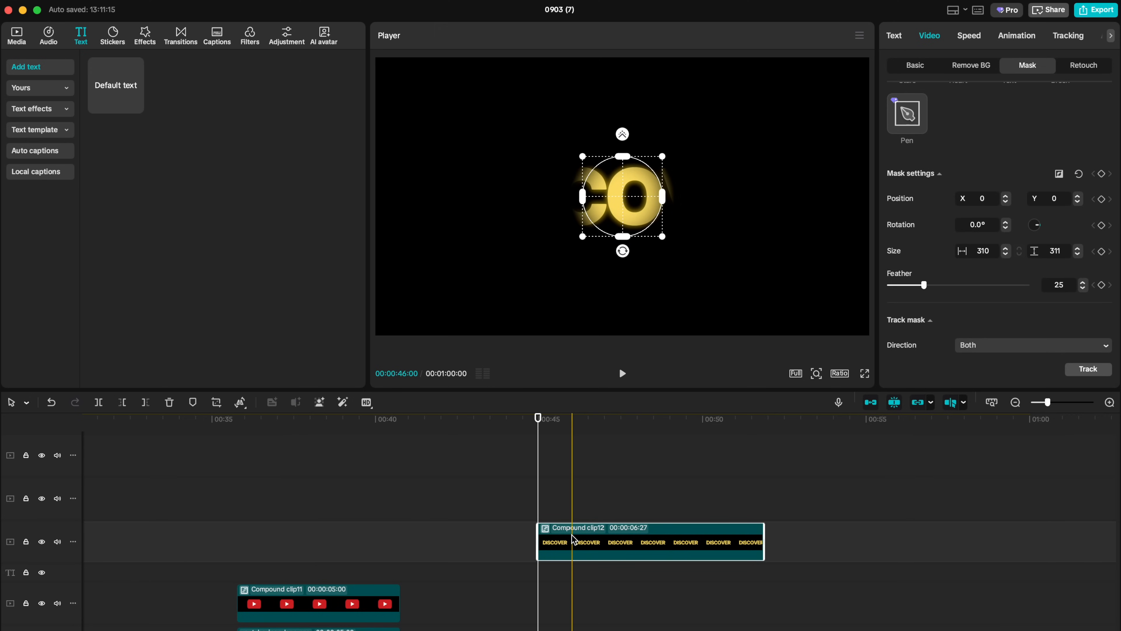
Keyframe the Circle mask off the text's lower-right corner at the clip start, then over ER at 00:00:45:20 and over DI at 00:00:46:17
left_click_drag(618, 208, 793, 267)
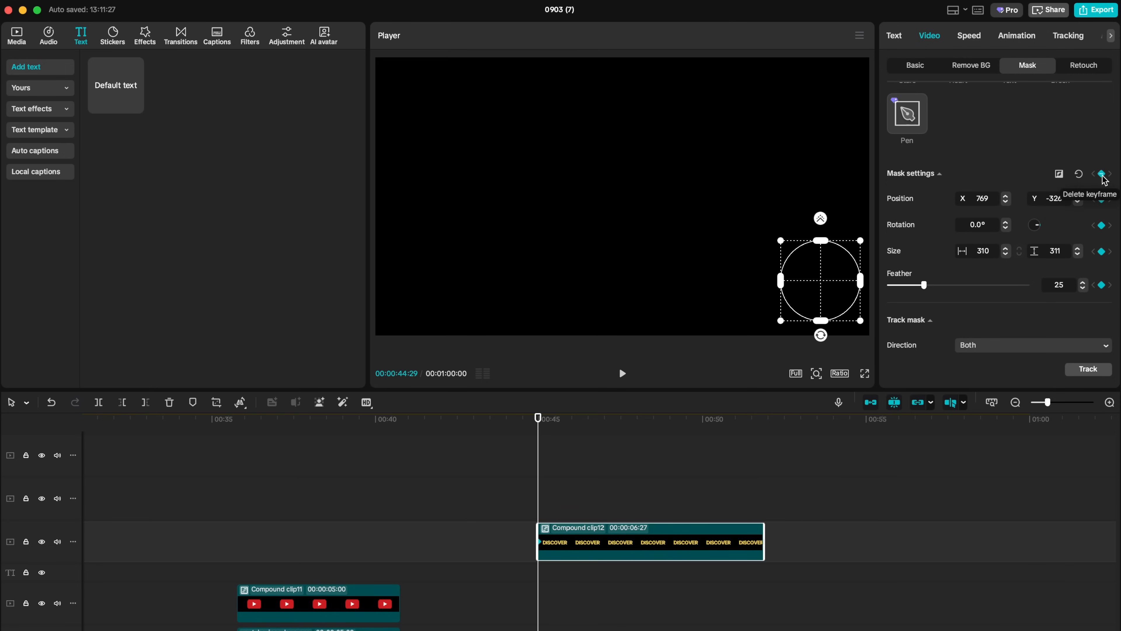
left_click_drag(538, 423, 561, 423)
left_click_drag(815, 300, 719, 209)
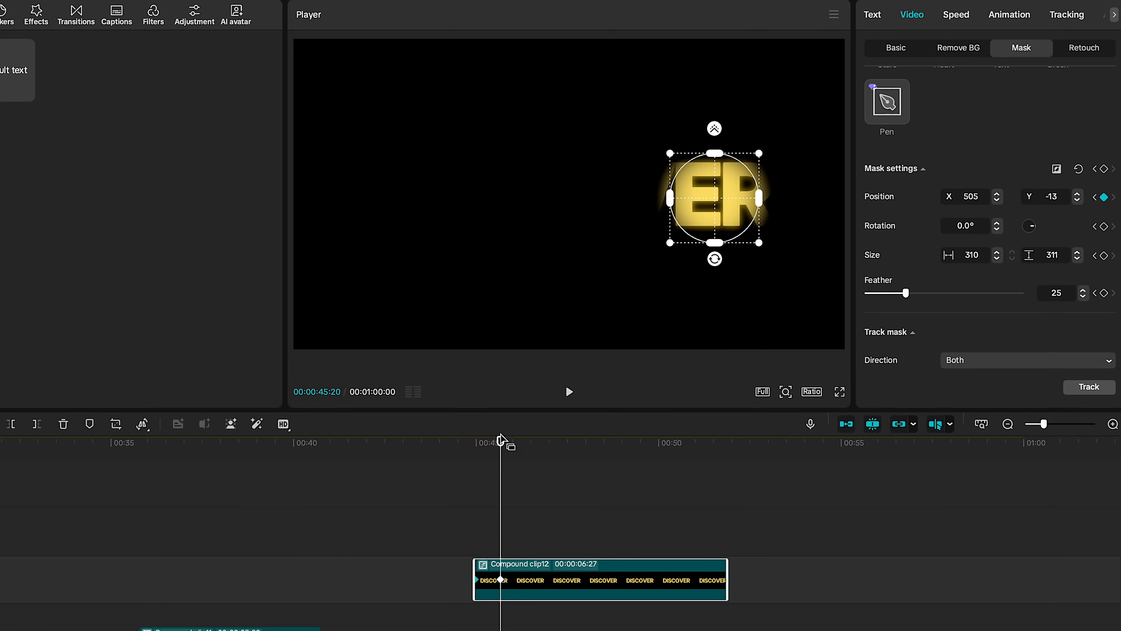
left_click_drag(715, 198, 420, 209)
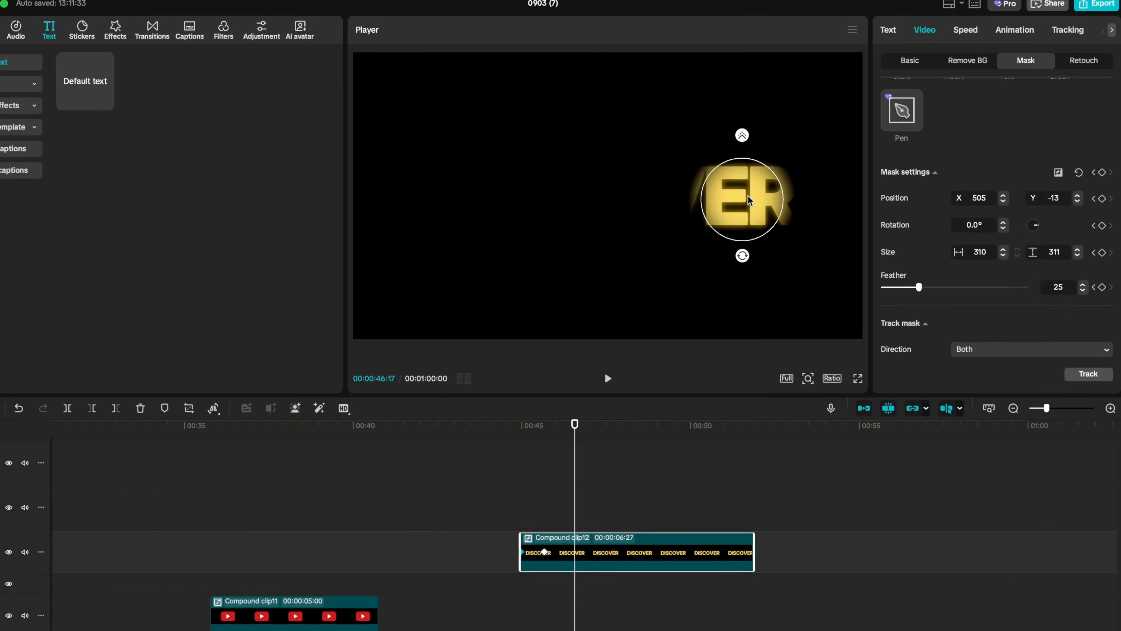
left_click_drag(489, 210, 480, 213)
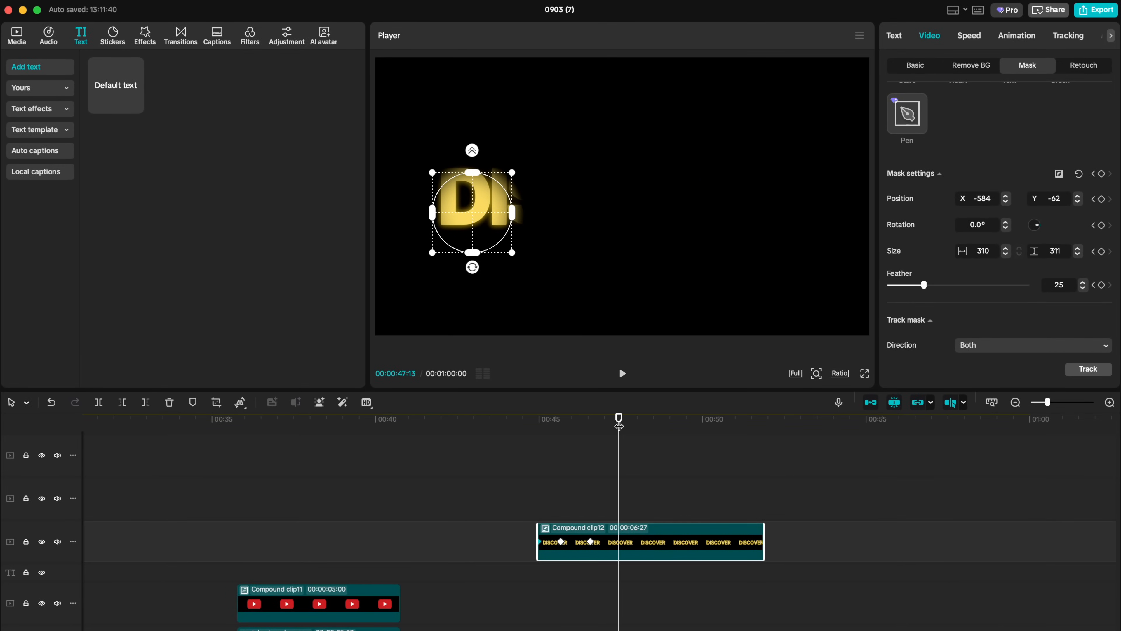
Add mask position keyframes over SC at X -208, Y 43, slightly low over the O, and over ER at X 522, Y 49
left_click_drag(479, 227, 574, 197)
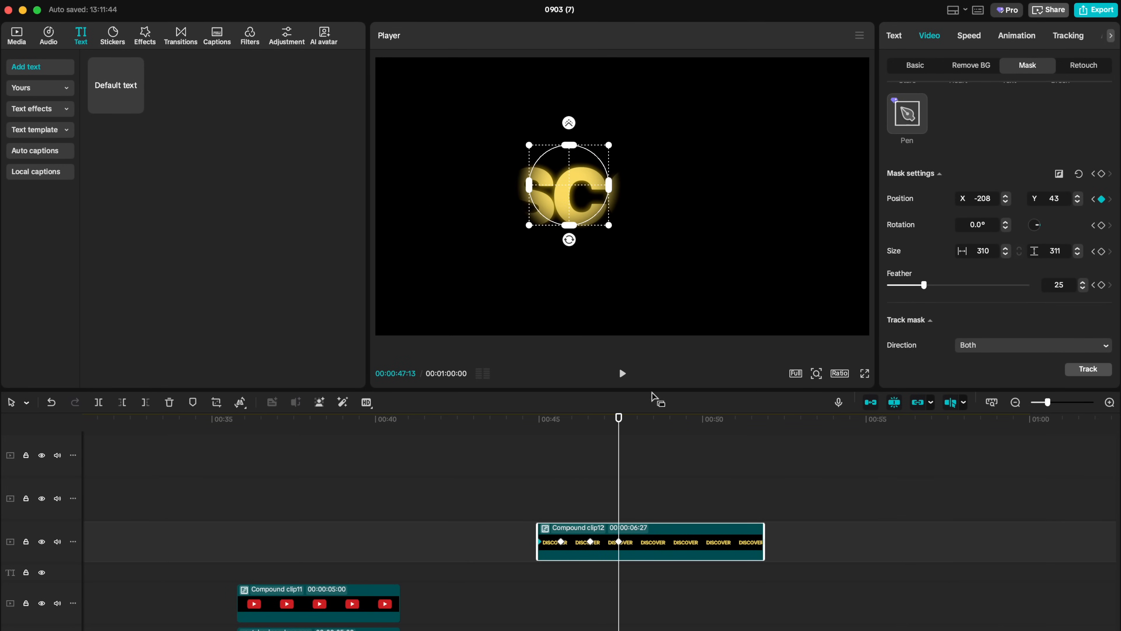
left_click_drag(582, 213, 650, 243)
left_click_drag(641, 418, 671, 418)
left_click_drag(639, 228, 759, 202)
Keyframe the mask over the word's first half, at X 0, Y 0, and enlarged to 1690 by 1698 at 00:00:51:09 to reveal DISCOVER
left_click_drag(671, 418, 702, 418)
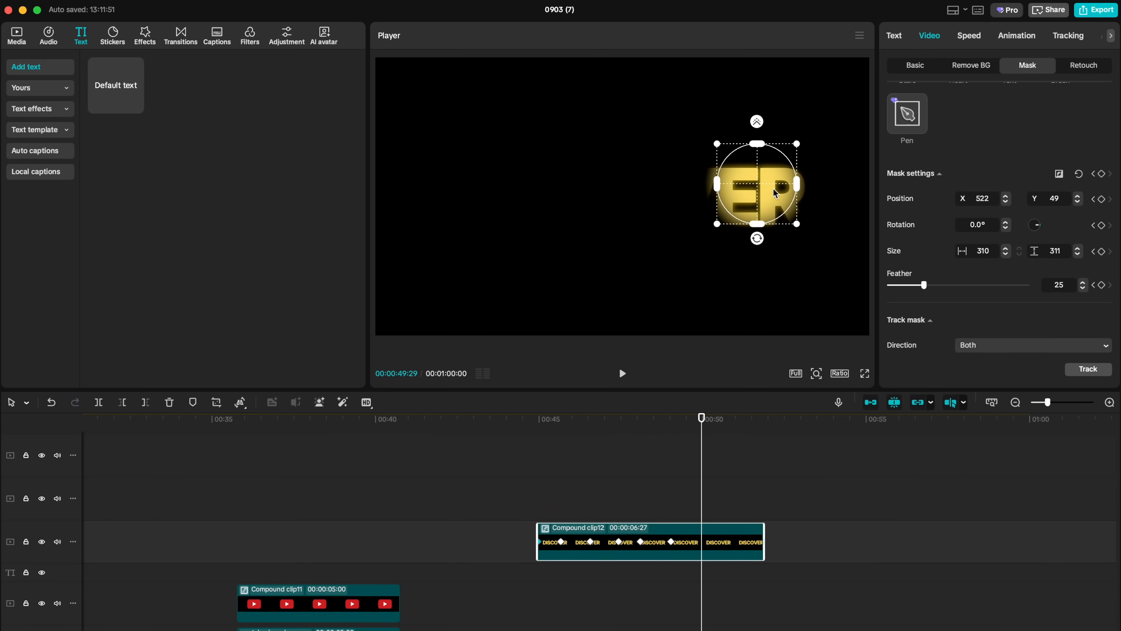
left_click_drag(759, 202, 529, 208)
left_click_drag(701, 418, 726, 418)
left_click_drag(529, 209, 622, 216)
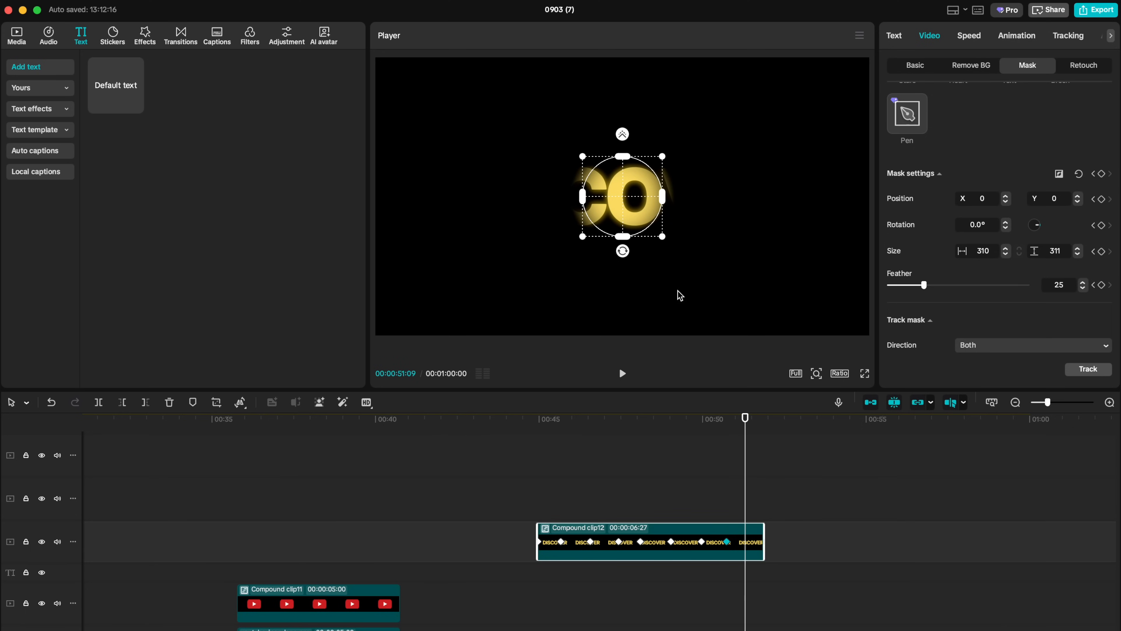
left_click_drag(663, 238, 840, 329)
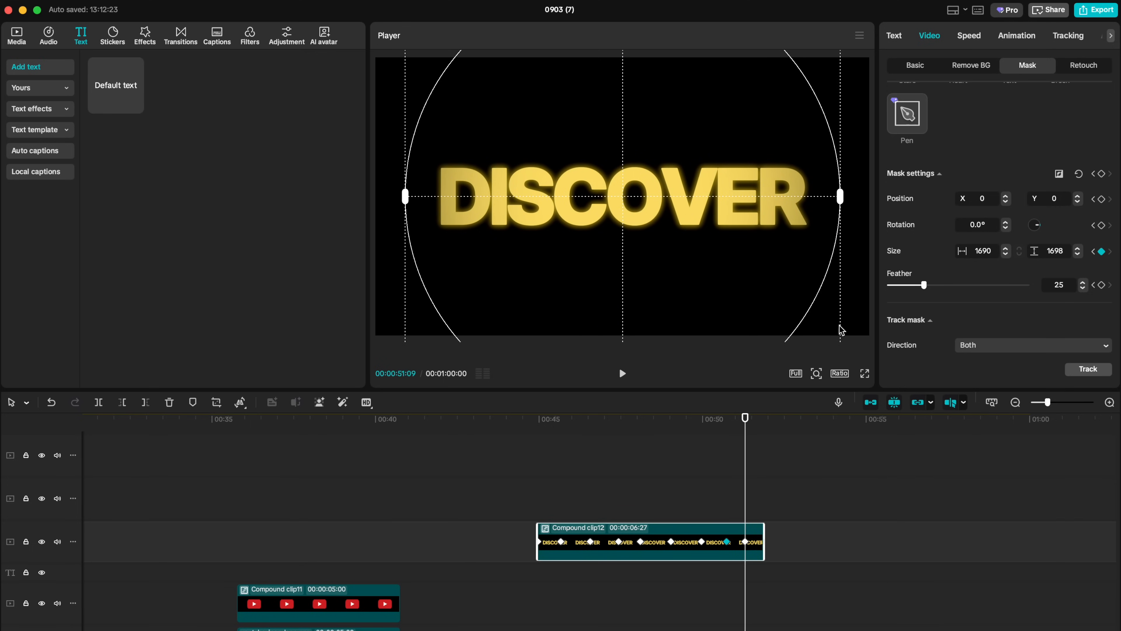
Play back the spotlight animation and move the mask keyframes closer together on the DISCOVER compound clip
left_click(538, 488)
key("space")
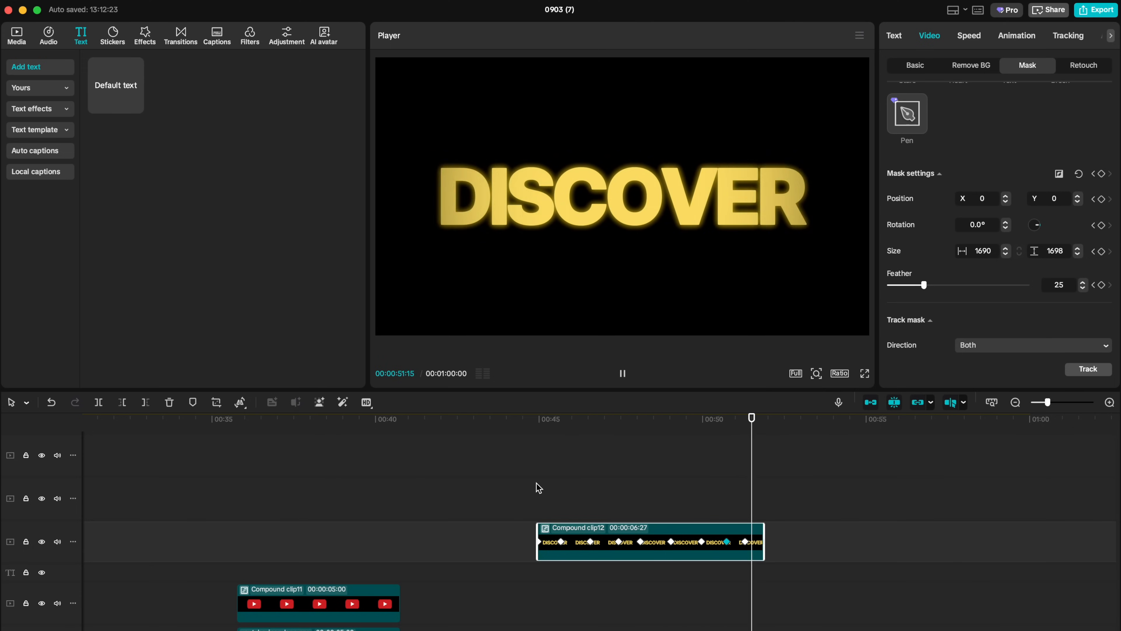
key("space")
scroll(658, 499, "up", 3)
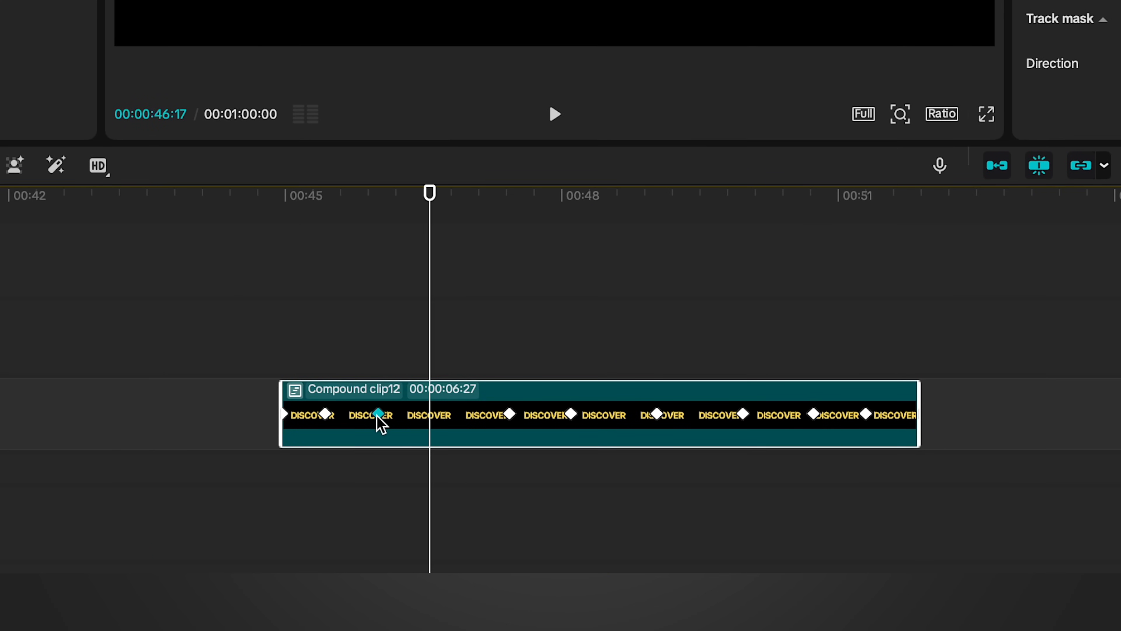
Show the DISCOVER clip's variable speed animation and apply smooth easing to all mask Positionx and Positiony keyframes
right_click(736, 430)
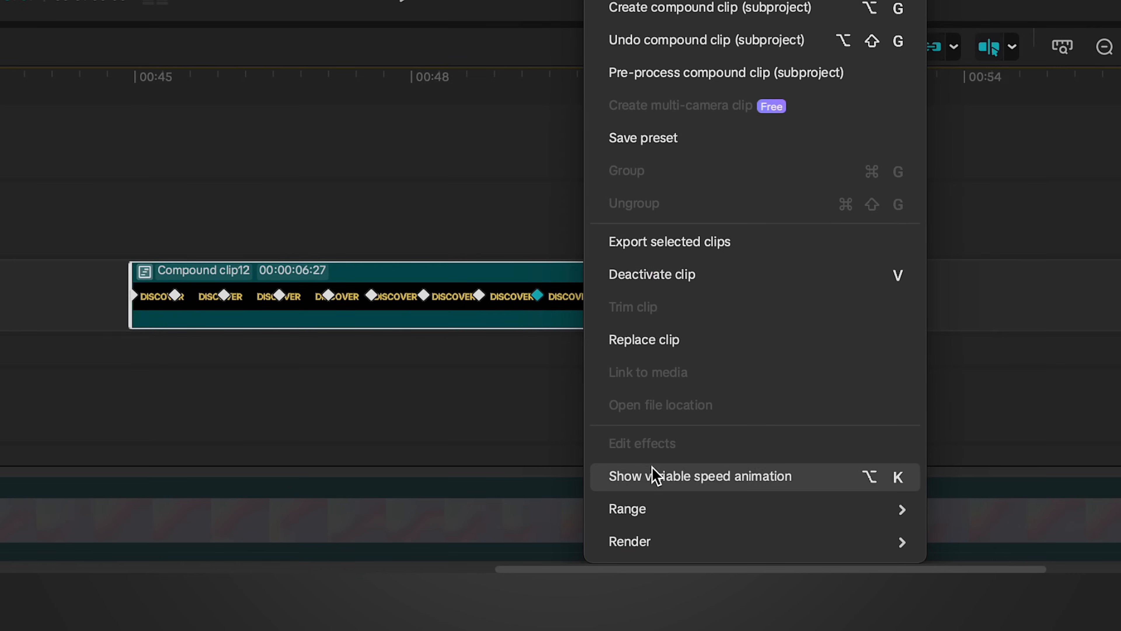
left_click(655, 476)
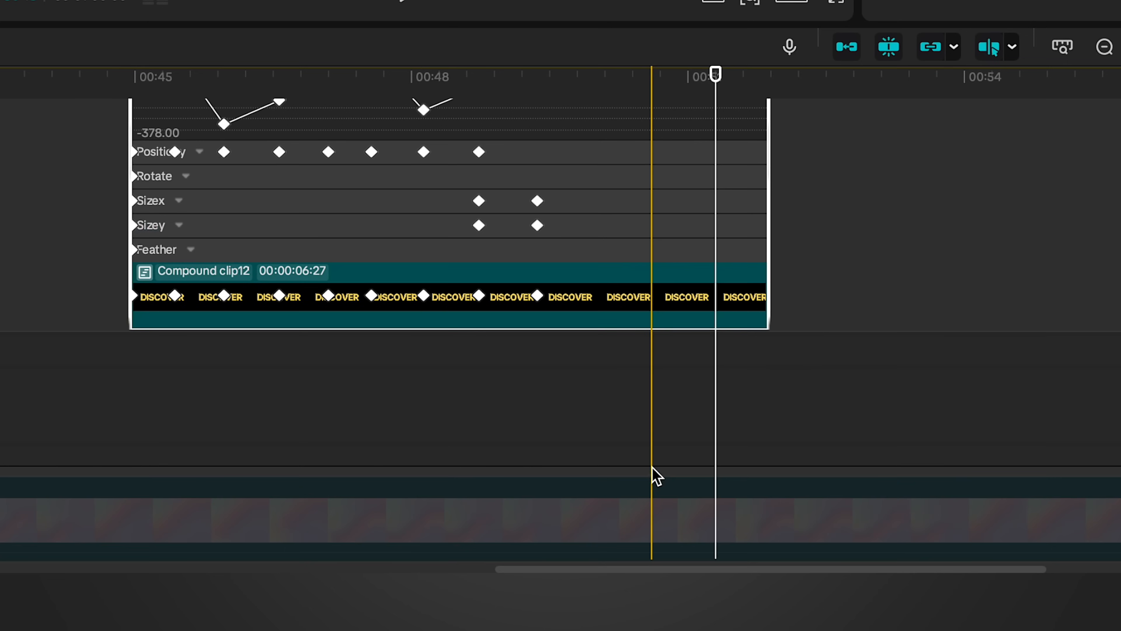
scroll(541, 274, "up", 5)
left_click_drag(550, 278, 56, 166)
left_click(627, 155)
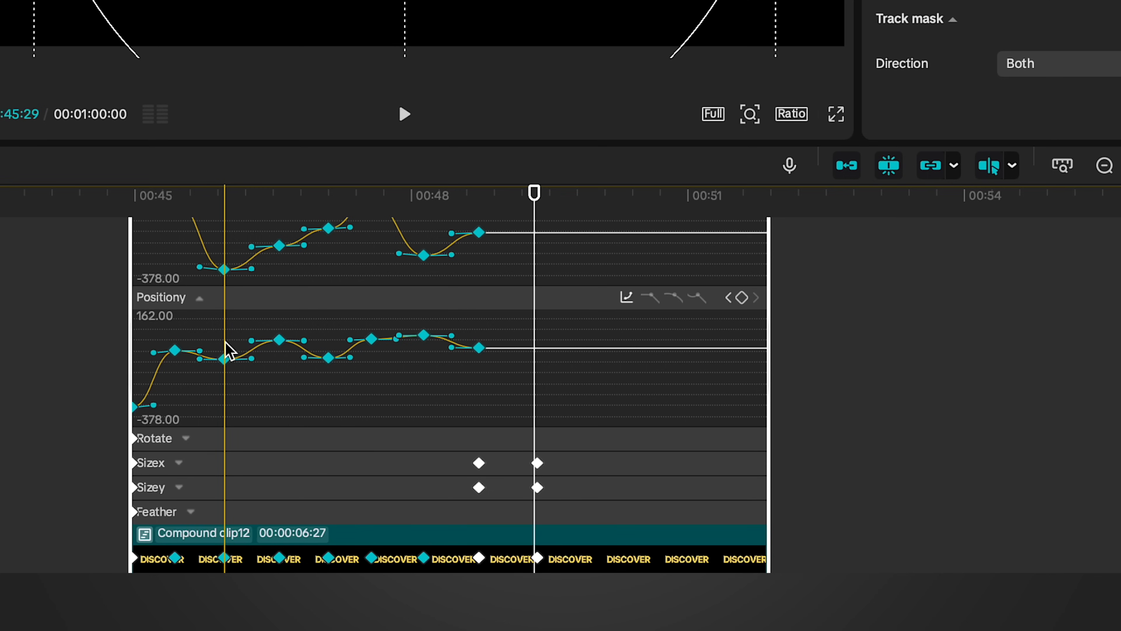
Apply the Quad Ease preset curve to the mask's Sizex and Sizey enlargement keyframes
left_click(246, 464)
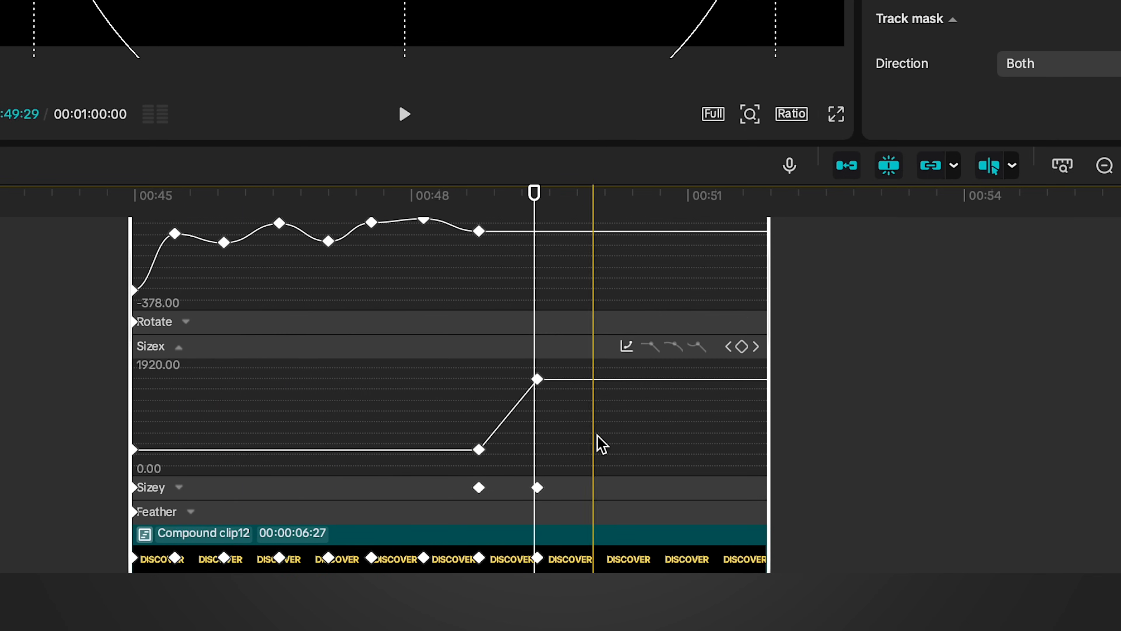
left_click_drag(557, 367, 480, 452)
left_click(627, 347)
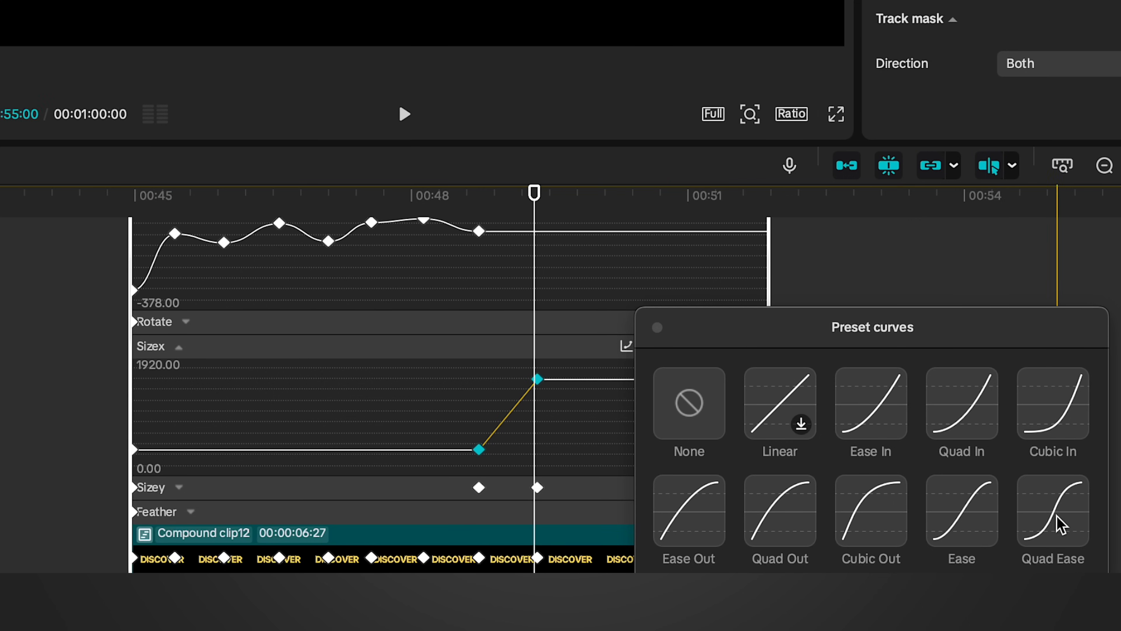
left_click(179, 488)
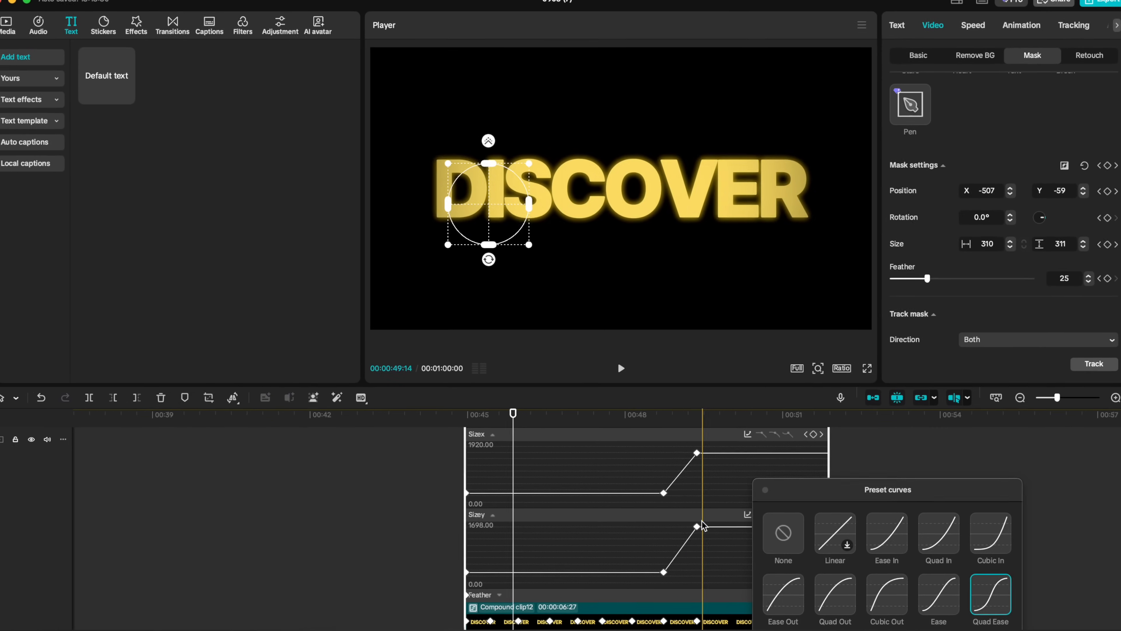
left_click_drag(547, 381, 414, 503)
left_click(986, 602)
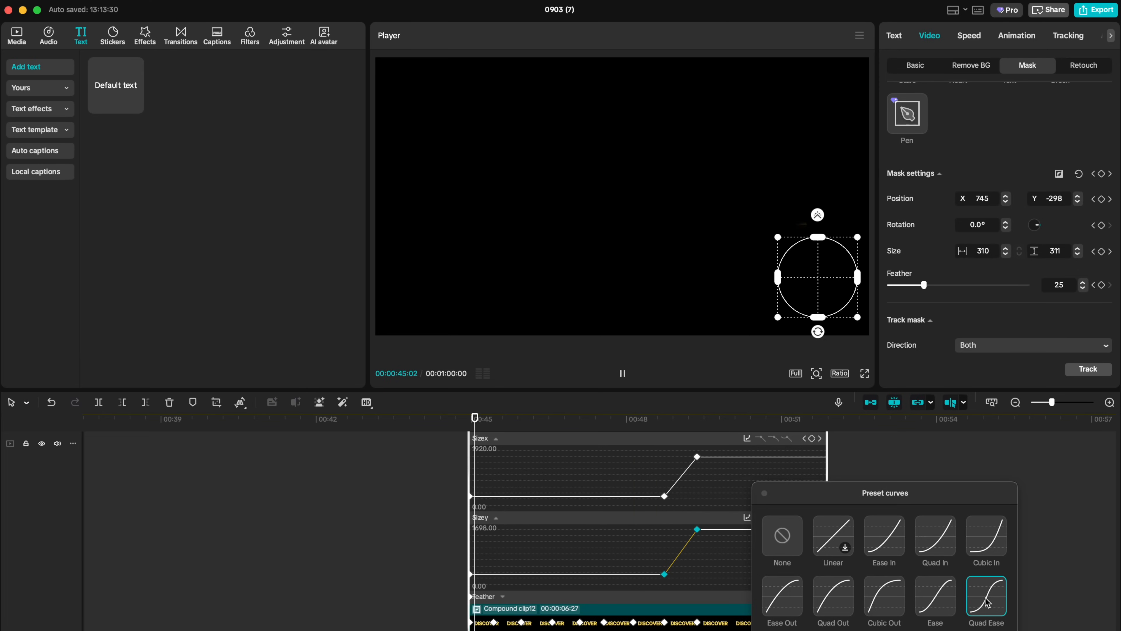